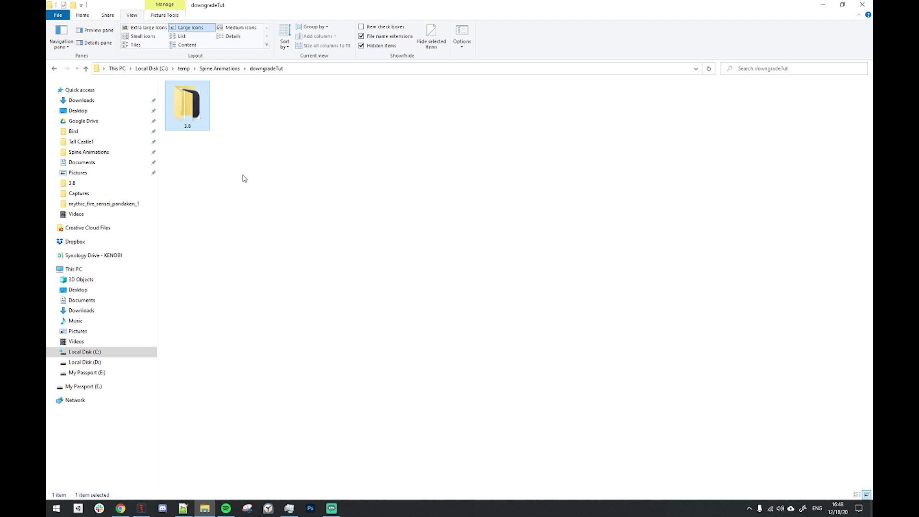
# Open the 3.8 folder inside downgradeTut
pyautogui.click(278, 200)
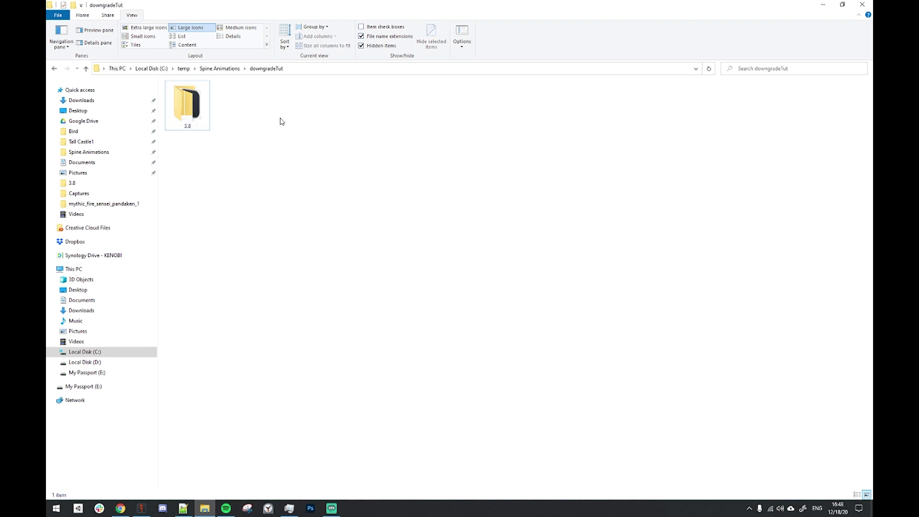
pyautogui.click(180, 106)
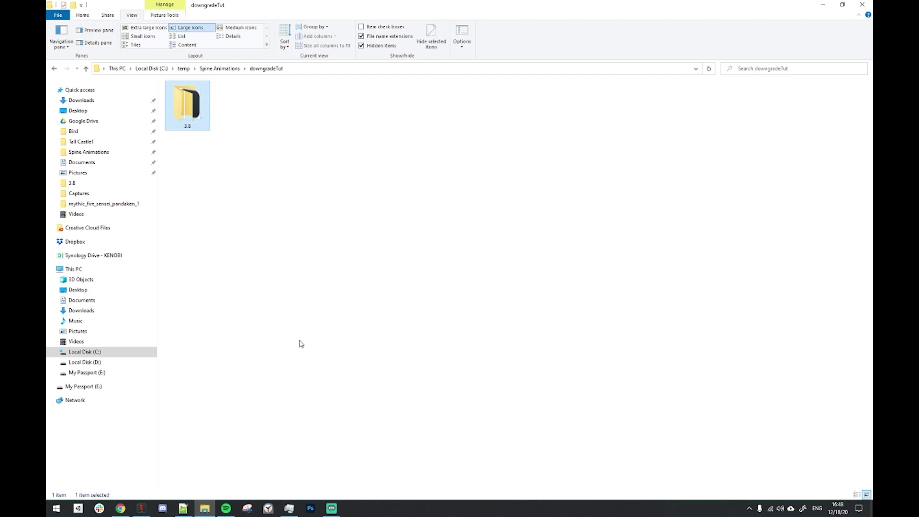
pyautogui.press('Return')
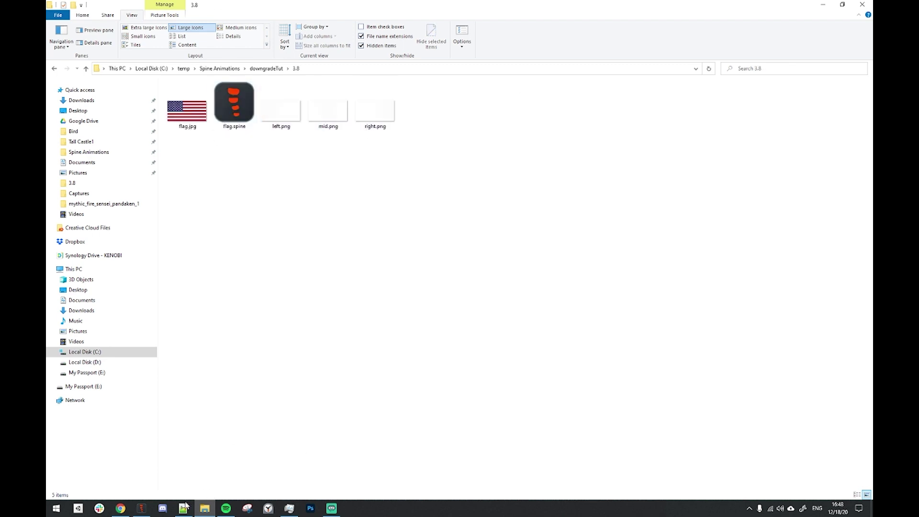
# Launch Spine in version 3.8.99 and bring up the flag project
pyautogui.click(142, 510)
pyautogui.click(510, 172)
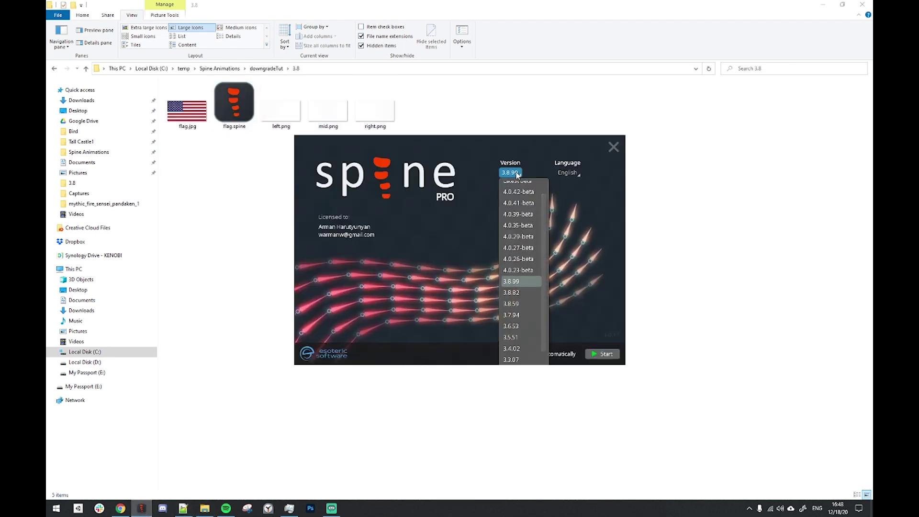
pyautogui.click(510, 269)
pyautogui.click(603, 353)
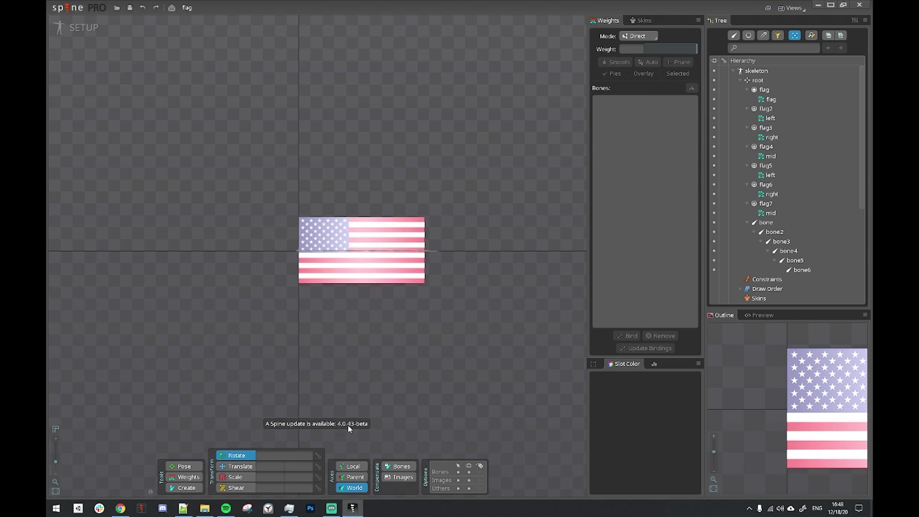
# Preview the flag's animation in Animate mode and return to the project folder in File Explorer
pyautogui.scroll(3, 338, 391)
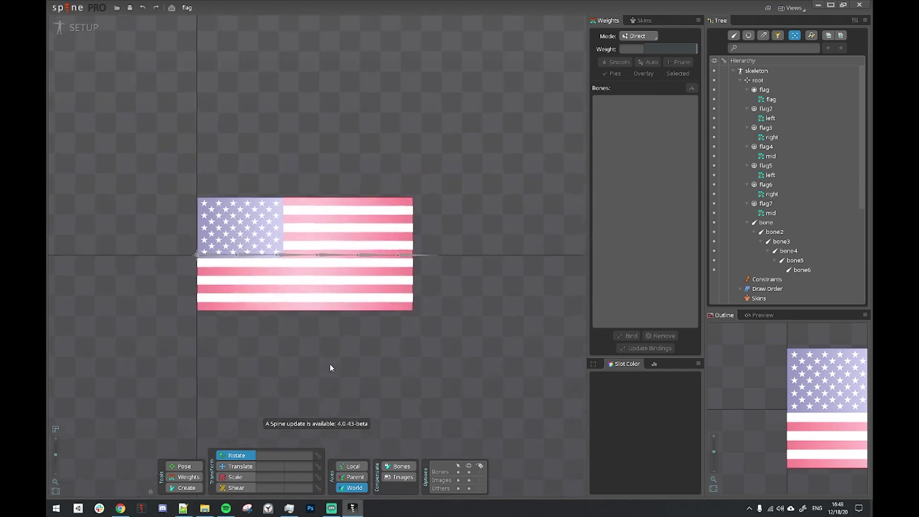
pyautogui.click(79, 28)
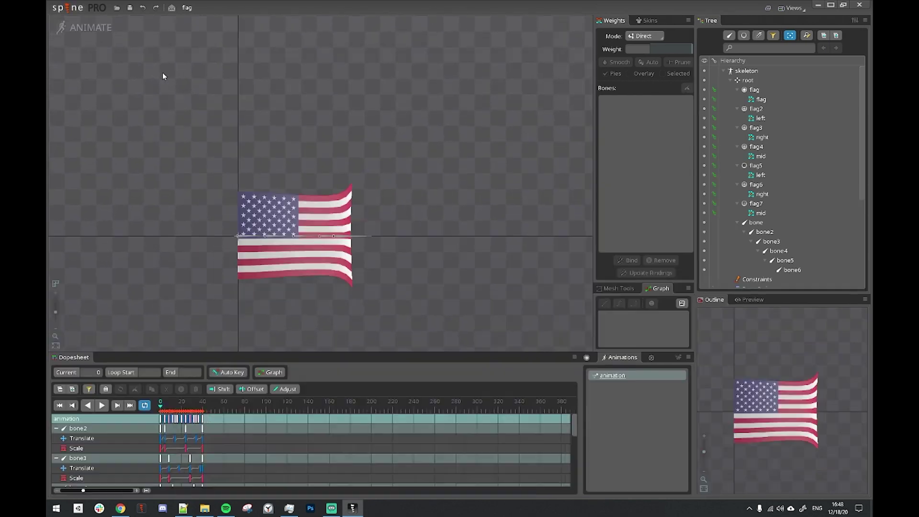
pyautogui.moveTo(417, 220); pyautogui.dragTo(443, 227)
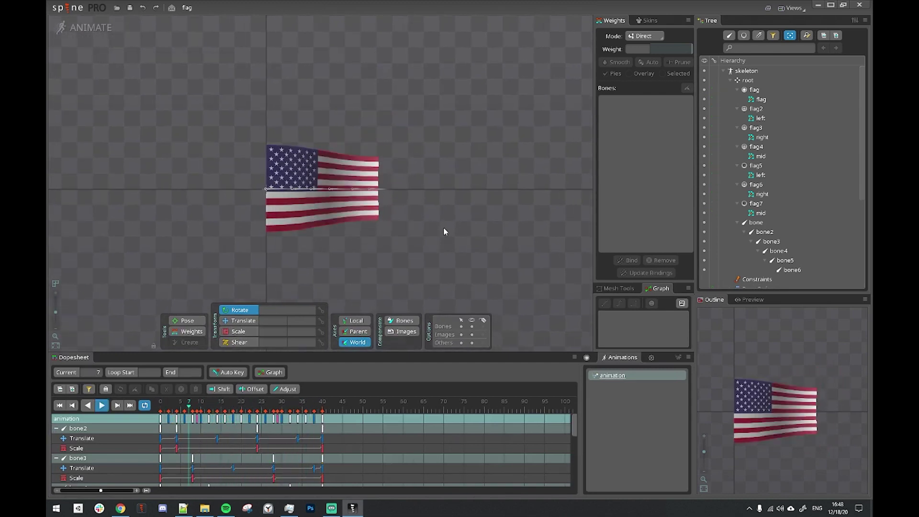
pyautogui.press('Tab')
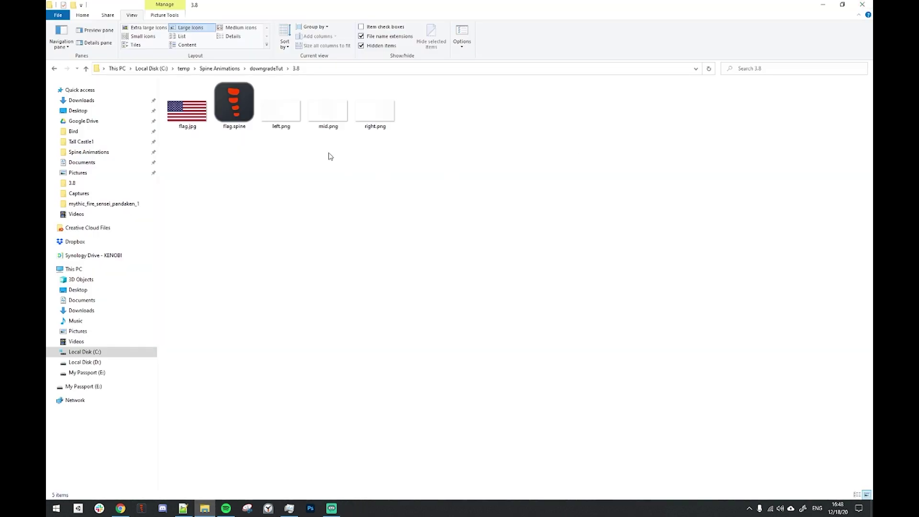
# Try to open flag.spine from the 3.8 folder in Spine version 3.7.94
pyautogui.click(234, 107)
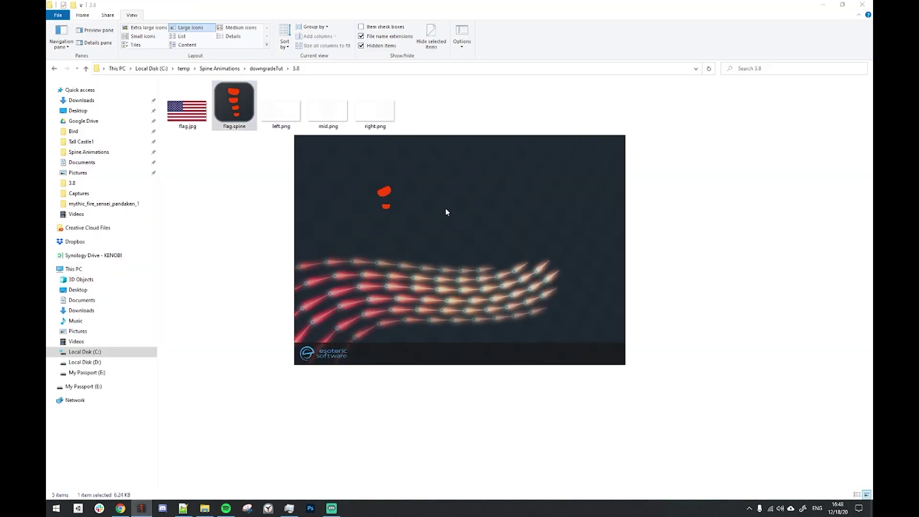
pyautogui.click(511, 173)
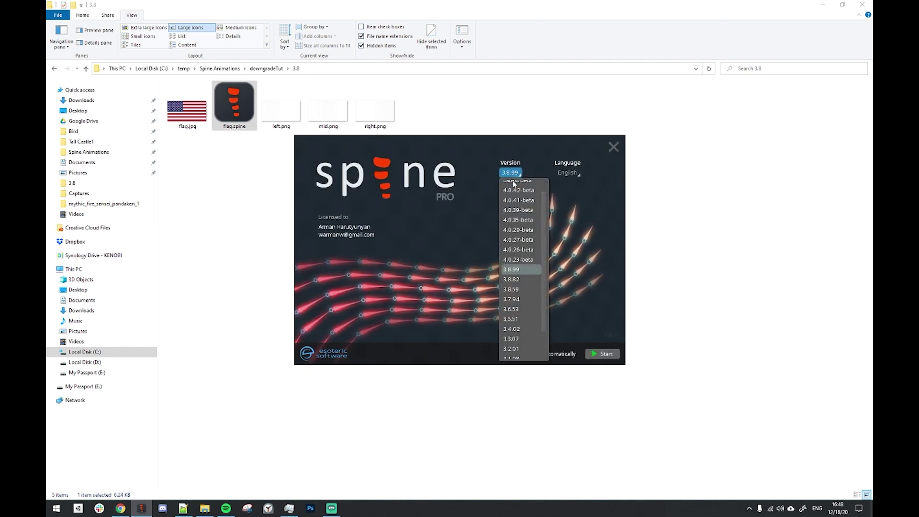
pyautogui.click(519, 301)
pyautogui.press('Return')
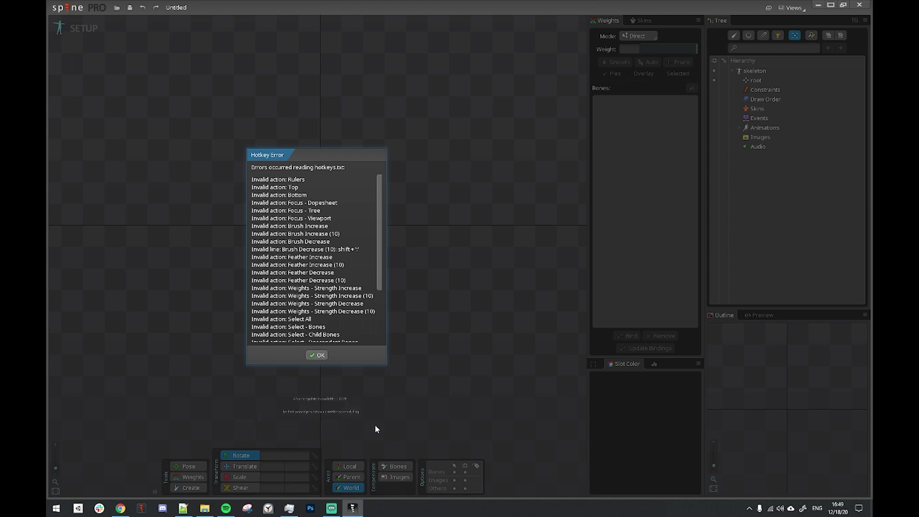
# Read through the list of invalid hotkey actions in the Hotkey Error dialog and dismiss it
pyautogui.moveTo(284, 156); pyautogui.dragTo(201, 120)
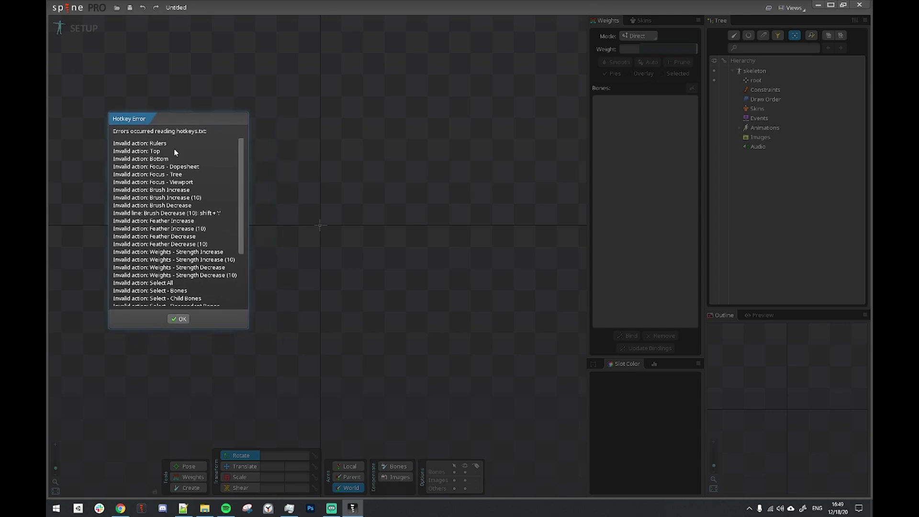
pyautogui.scroll(-3, 153, 229)
pyautogui.scroll(3, 154, 225)
pyautogui.moveTo(182, 113); pyautogui.dragTo(164, 97)
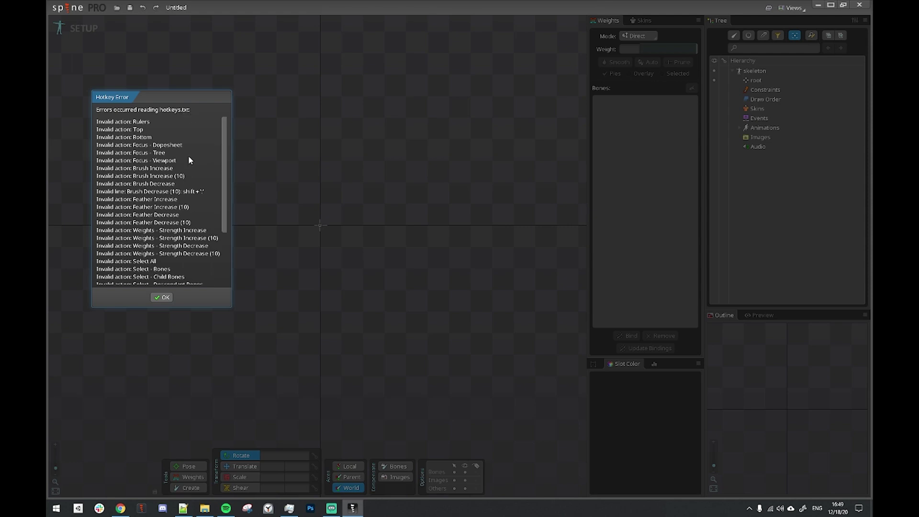
pyautogui.scroll(-3, 164, 232)
pyautogui.scroll(3, 158, 225)
pyautogui.click(162, 297)
# Review the Files section of the Spine settings without saving changes and close Spine 3.7.94
pyautogui.click(69, 10)
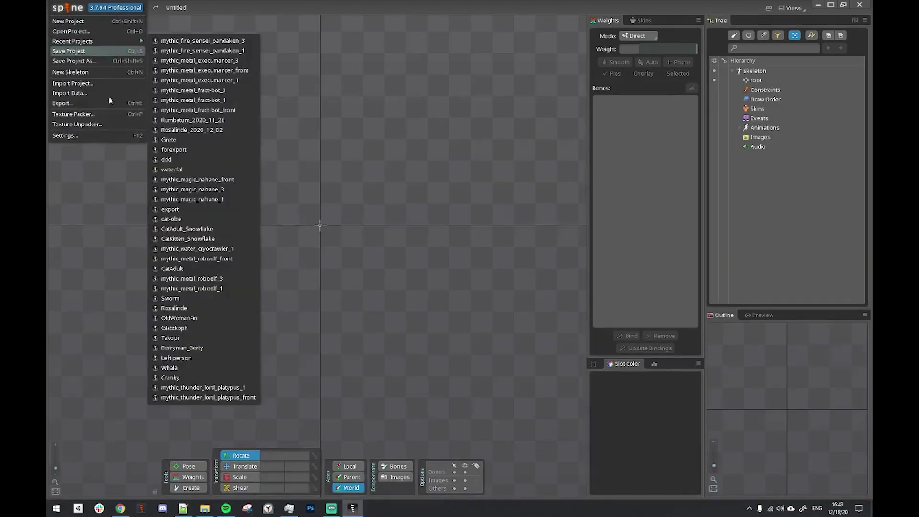
pyautogui.click(120, 141)
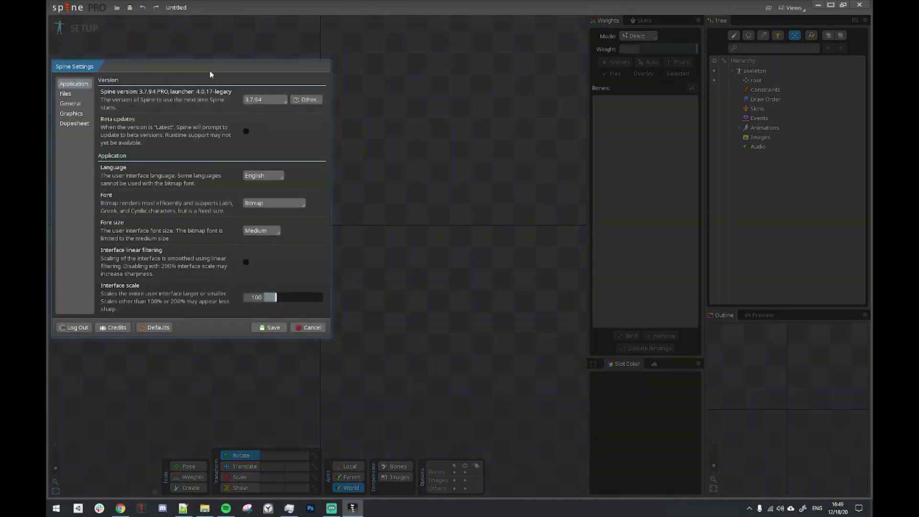
pyautogui.moveTo(211, 67); pyautogui.dragTo(364, 81)
pyautogui.click(218, 106)
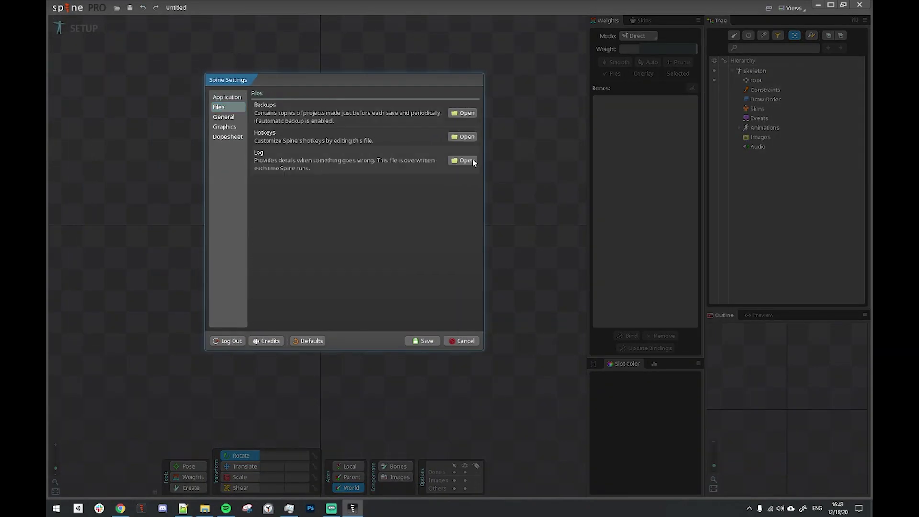
pyautogui.click(461, 343)
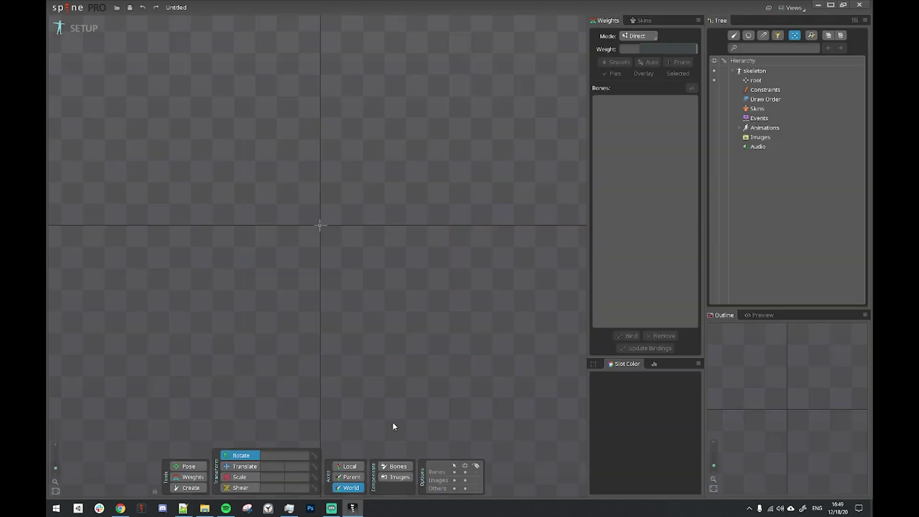
pyautogui.click(860, 6)
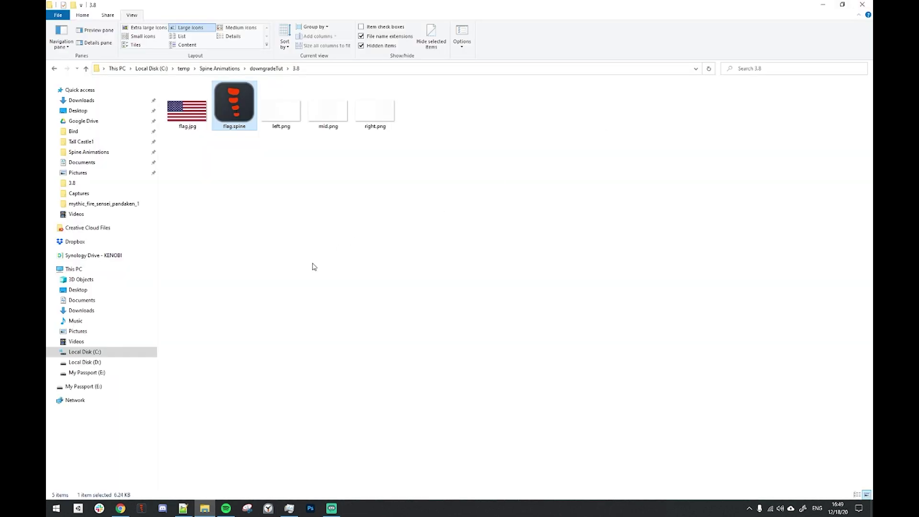
# Switch to Chrome, search Google for "skeleton viewer spine" and open the official Skeleton Viewer page
pyautogui.click(120, 508)
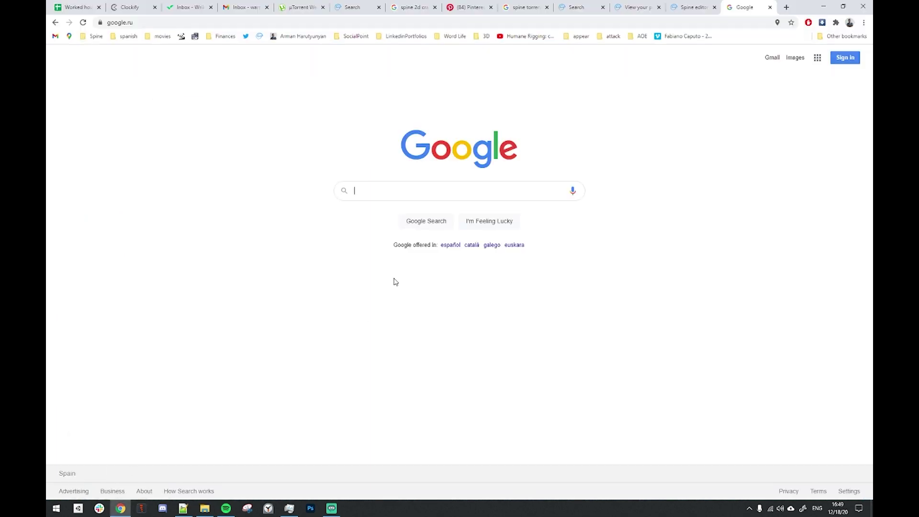
pyautogui.click(232, 20)
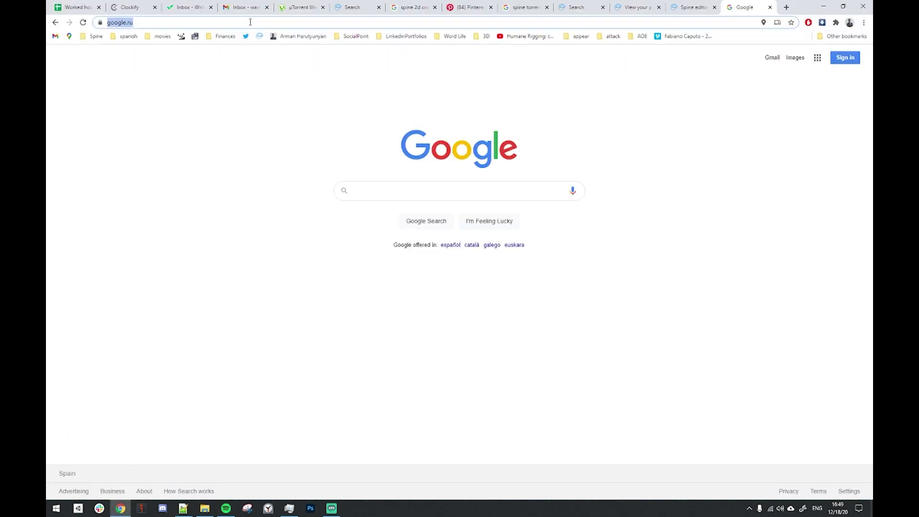
pyautogui.write('skeleton vie')
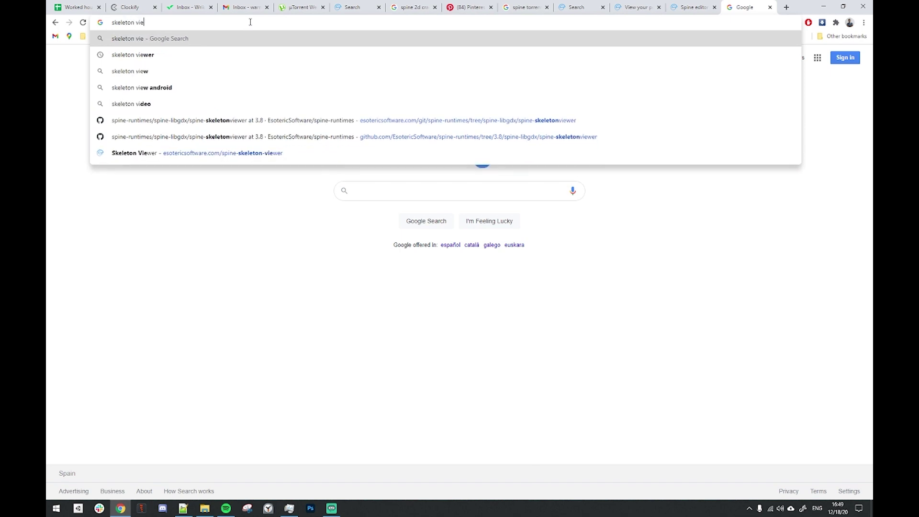
pyautogui.write('wer spine')
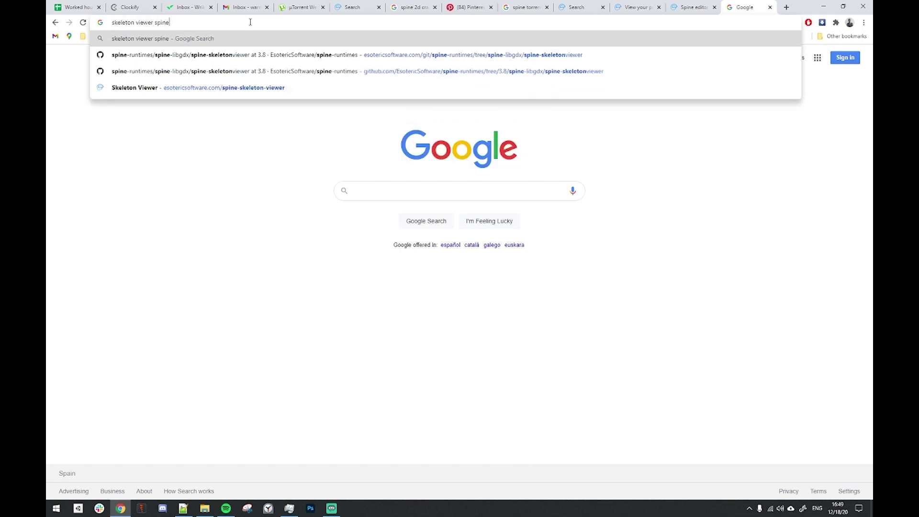
pyautogui.press('Return')
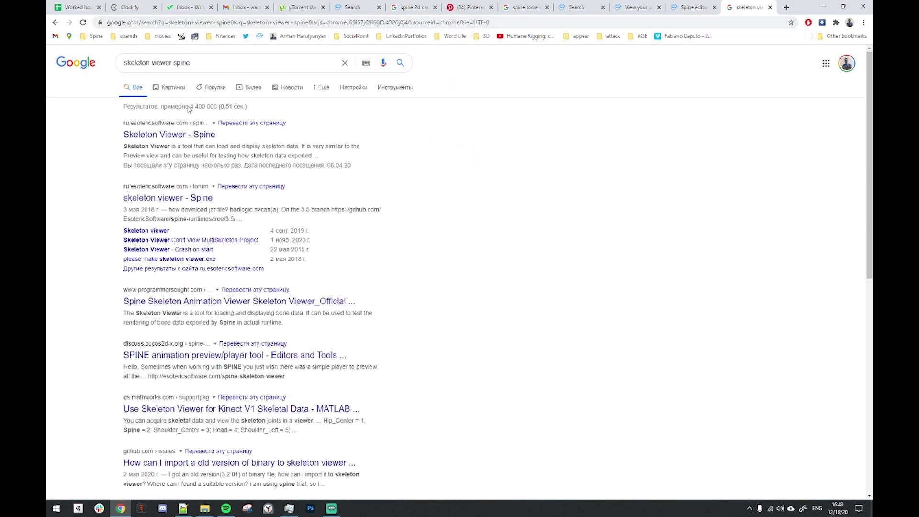
pyautogui.click(169, 135)
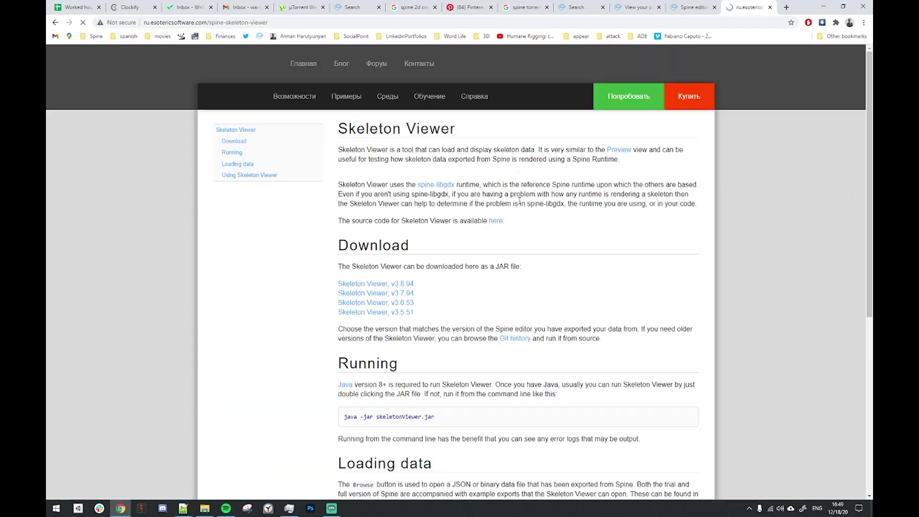
# Download Skeleton Viewer v3.8.94 and place the JAR file in the 3.8 project folder
pyautogui.scroll(-6, 502, 254)
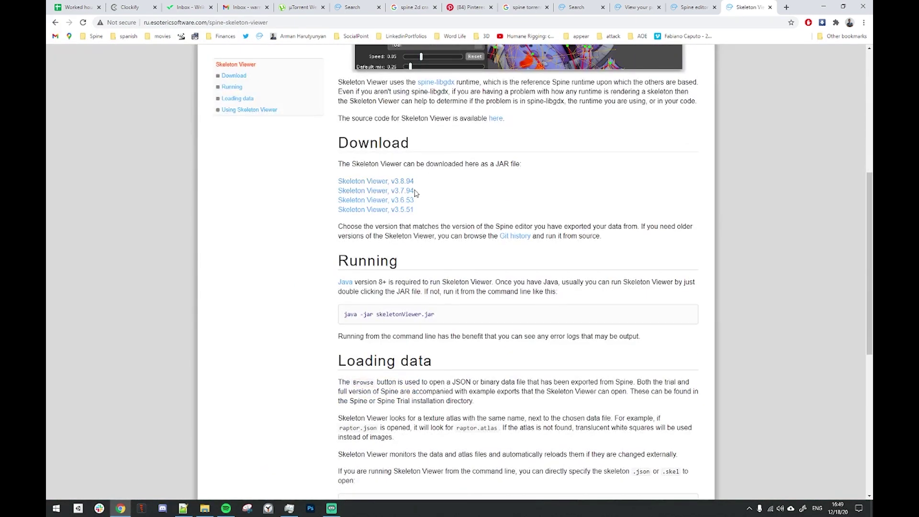
pyautogui.scroll(2, 416, 196)
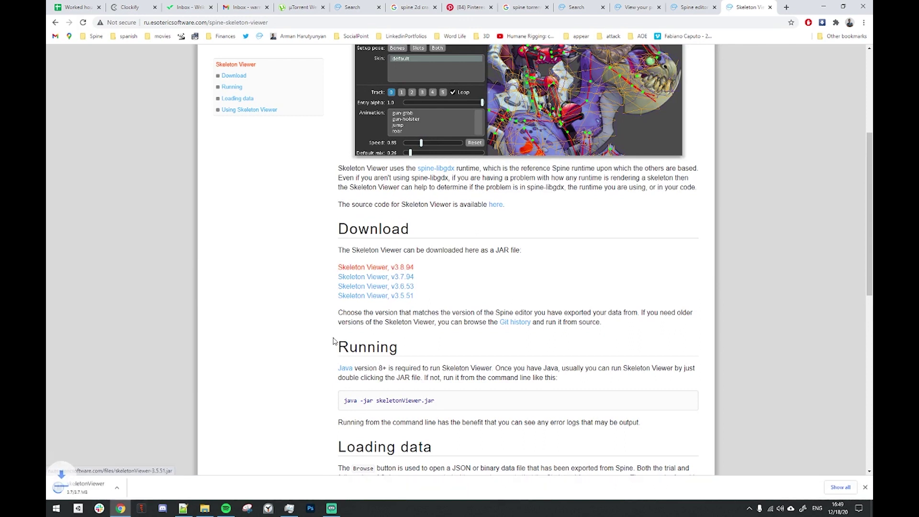
pyautogui.click(197, 490)
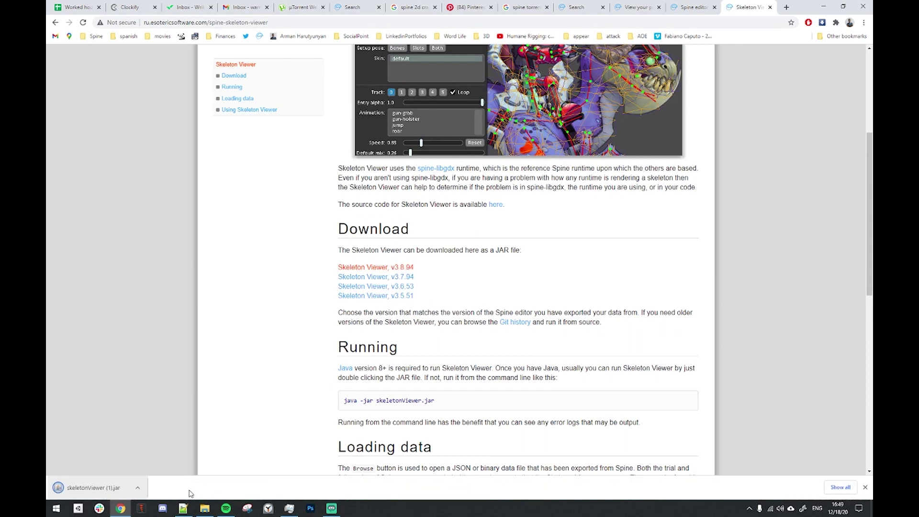
pyautogui.moveTo(91, 487); pyautogui.dragTo(491, 173)
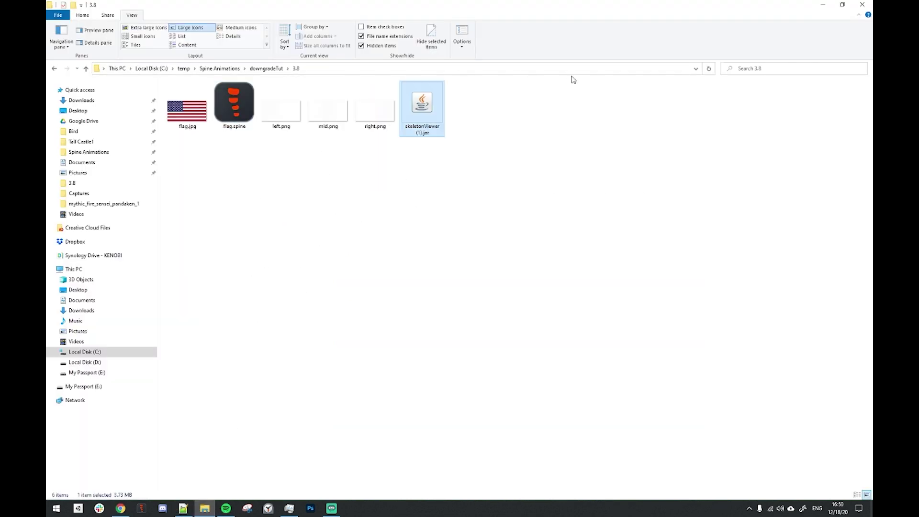
# Open flag.spine from the 3.8 folder in Spine version 3.8.99
pyautogui.doubleClick(231, 104)
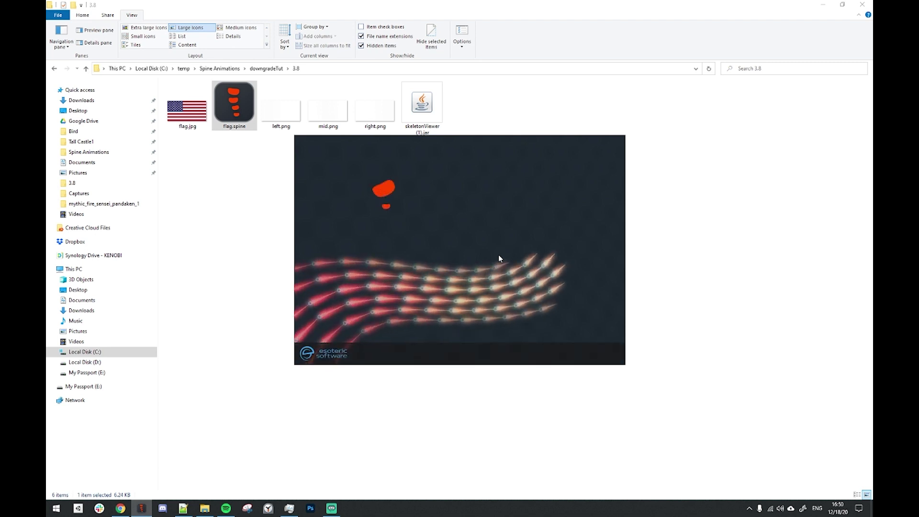
pyautogui.click(421, 102)
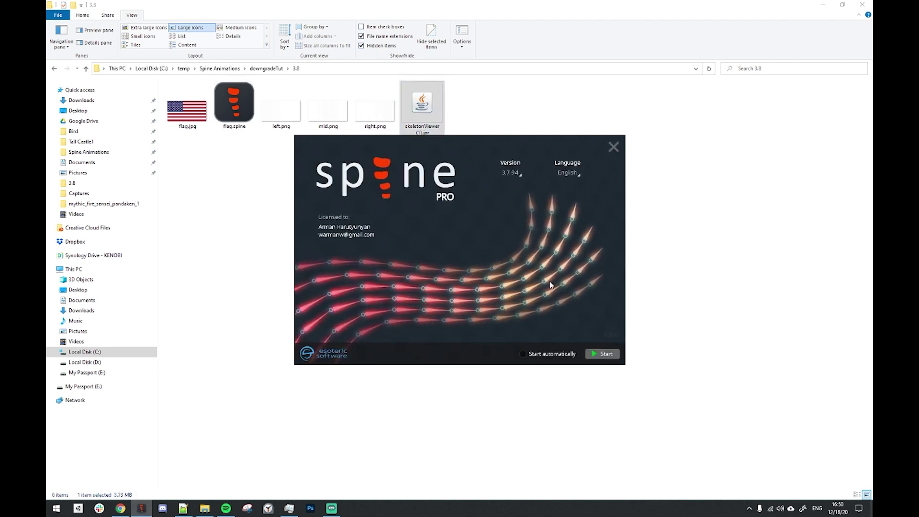
pyautogui.click(510, 173)
pyautogui.click(511, 239)
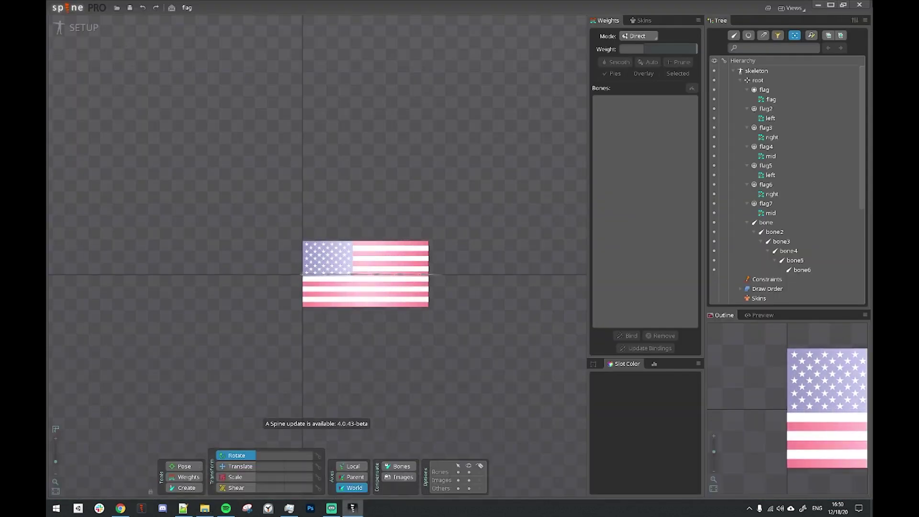
# Export the flag project as JSON into the 3.8 folder, keeping nonessential data, animation clean up and warnings enabled
pyautogui.click(62, 11)
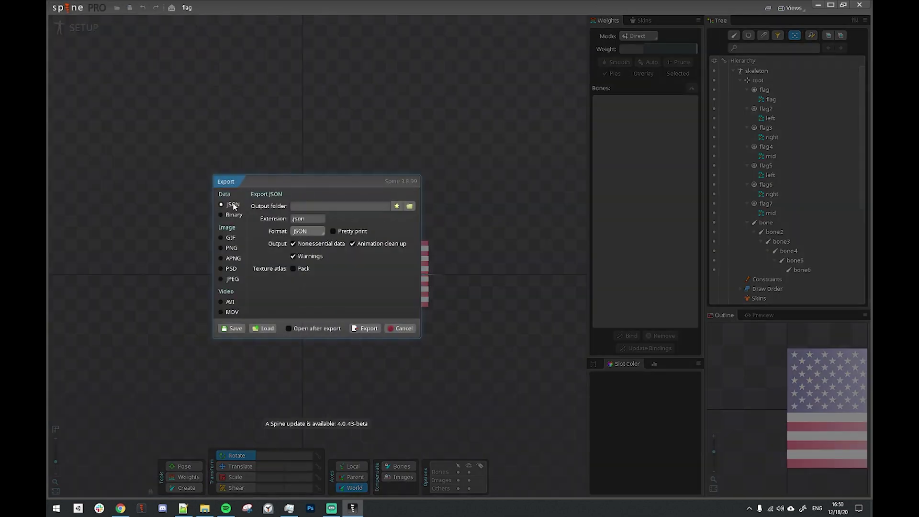
pyautogui.click(342, 206)
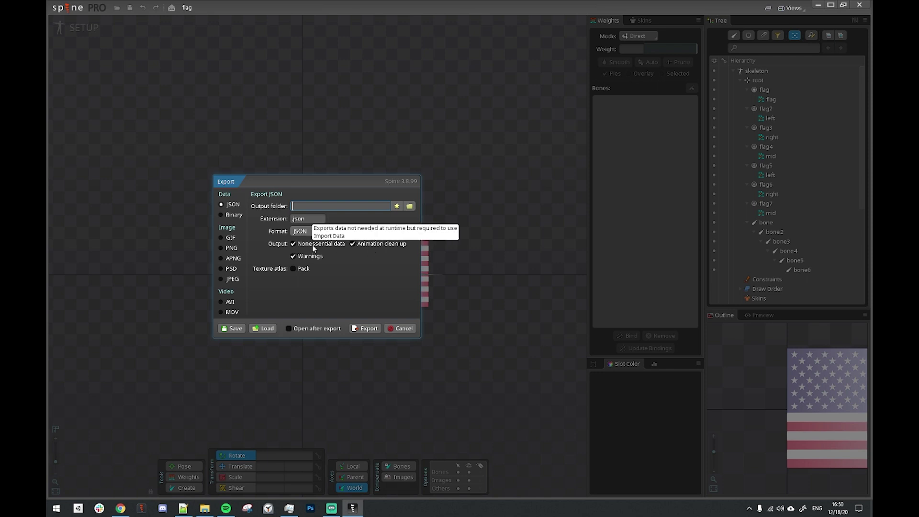
pyautogui.moveTo(282, 194); pyautogui.dragTo(214, 206)
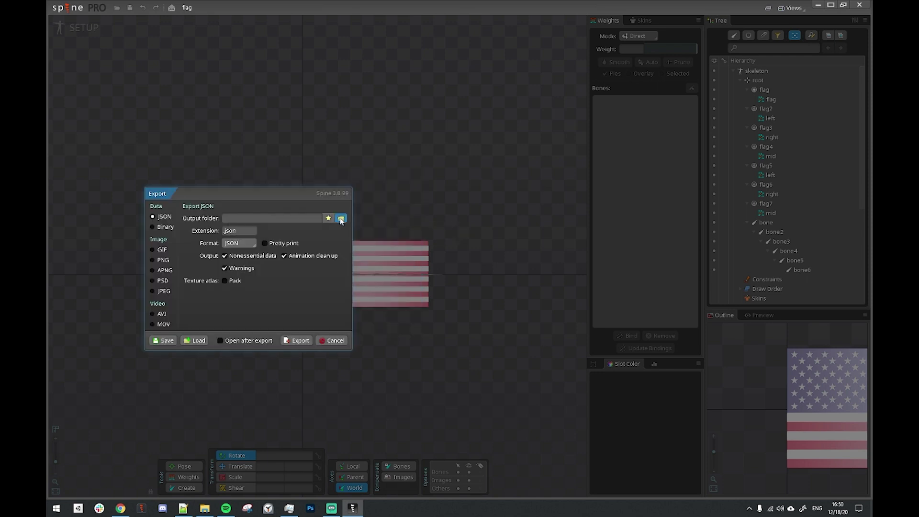
pyautogui.click(340, 218)
pyautogui.moveTo(247, 17); pyautogui.dragTo(339, 101)
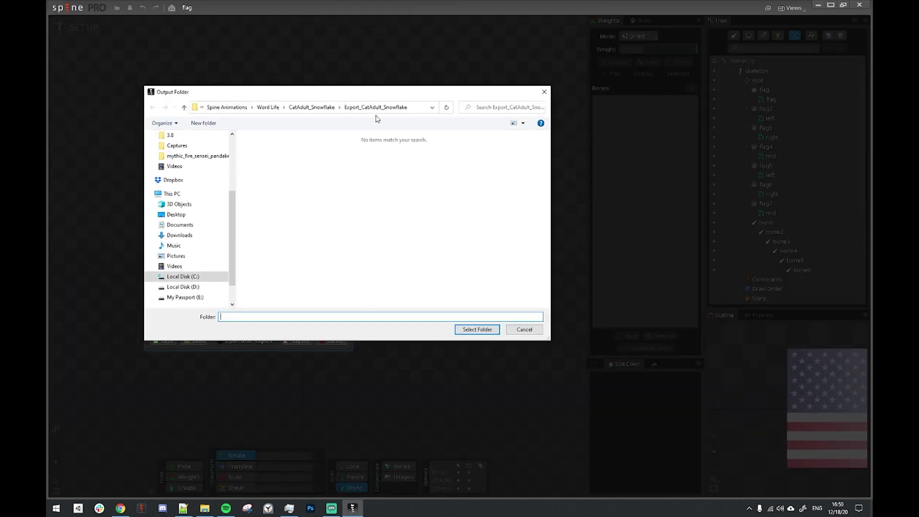
pyautogui.scroll(3, 185, 230)
pyautogui.click(186, 238)
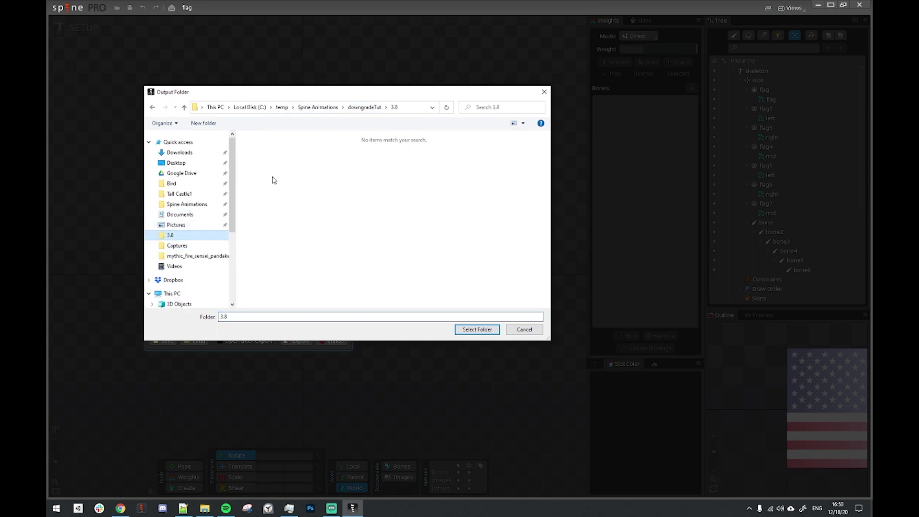
pyautogui.click(474, 330)
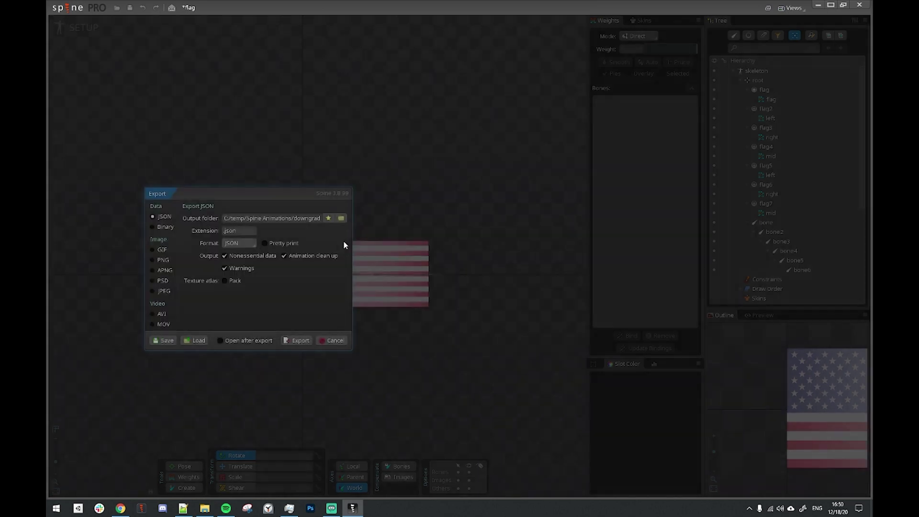
pyautogui.moveTo(273, 195); pyautogui.dragTo(333, 158)
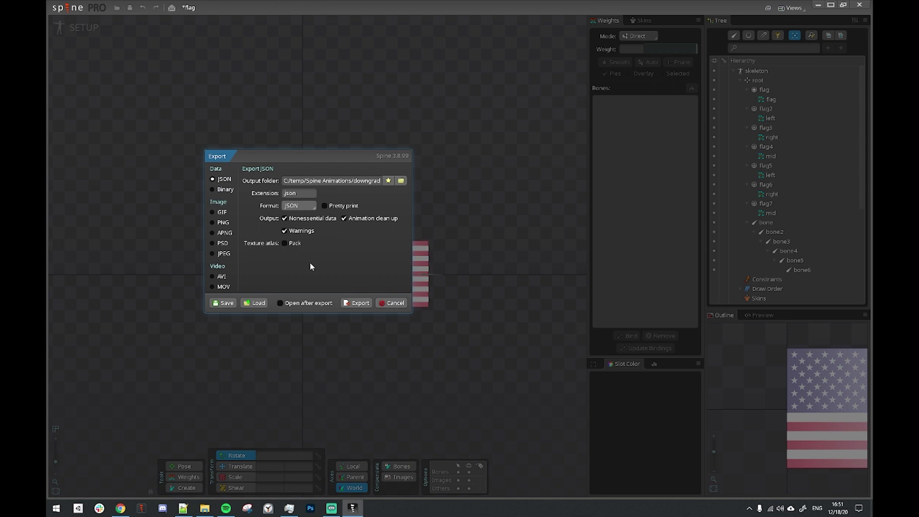
pyautogui.click(356, 302)
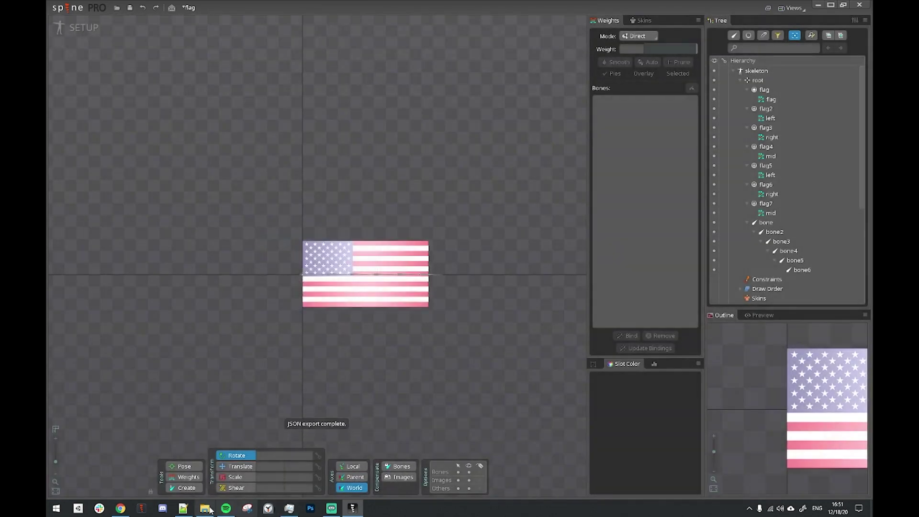
# Open the exported skeleton.json from the 3.8 folder in Notepad++ and check its Spine version entry
pyautogui.click(204, 508)
pyautogui.click(429, 121)
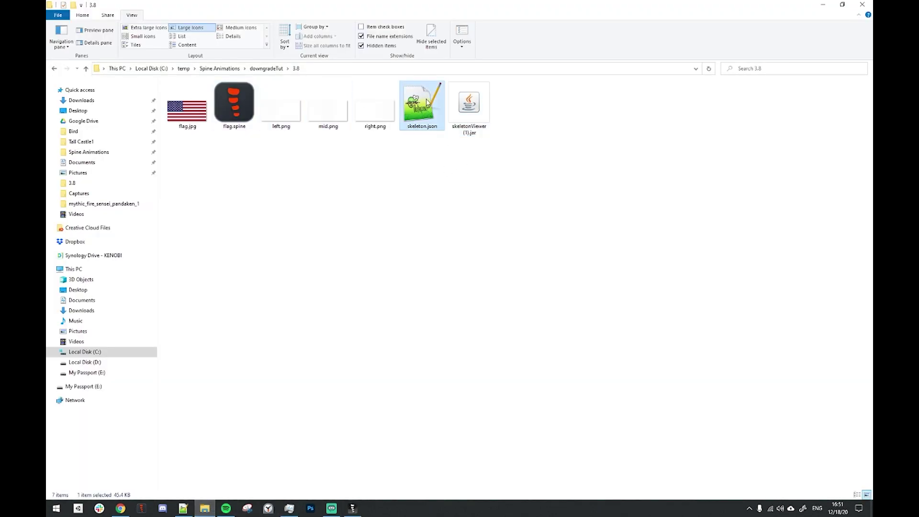
pyautogui.doubleClick(421, 113)
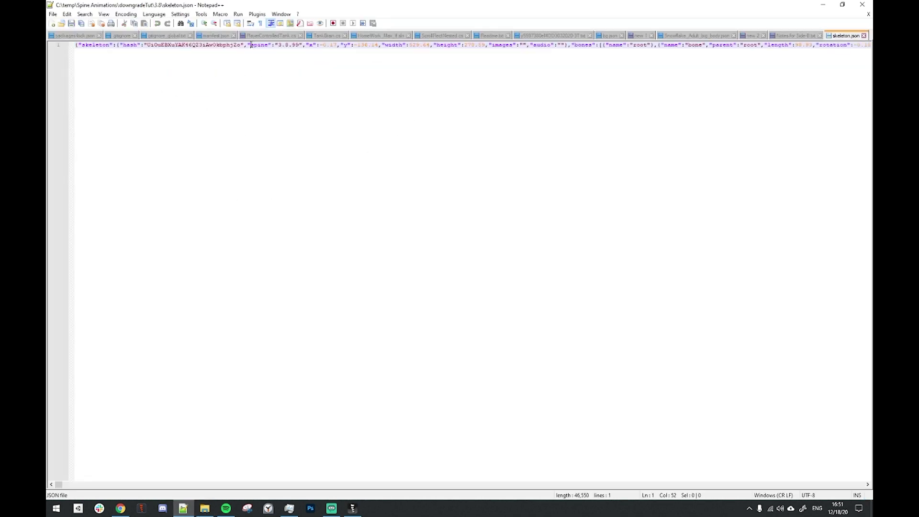
pyautogui.moveTo(254, 45); pyautogui.dragTo(306, 45)
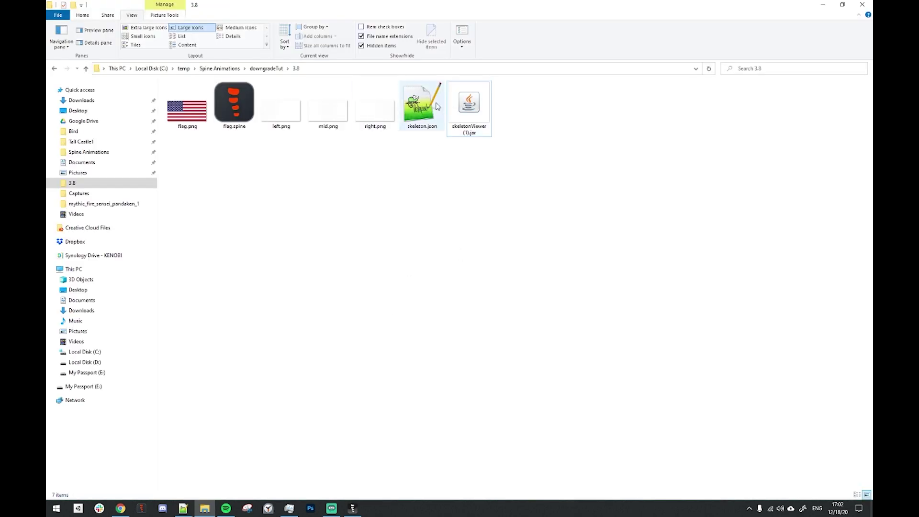
# Launch skeletonViewer (1).jar from the 3.8 folder and load skeleton.json to preview the flag animation
pyautogui.click(471, 102)
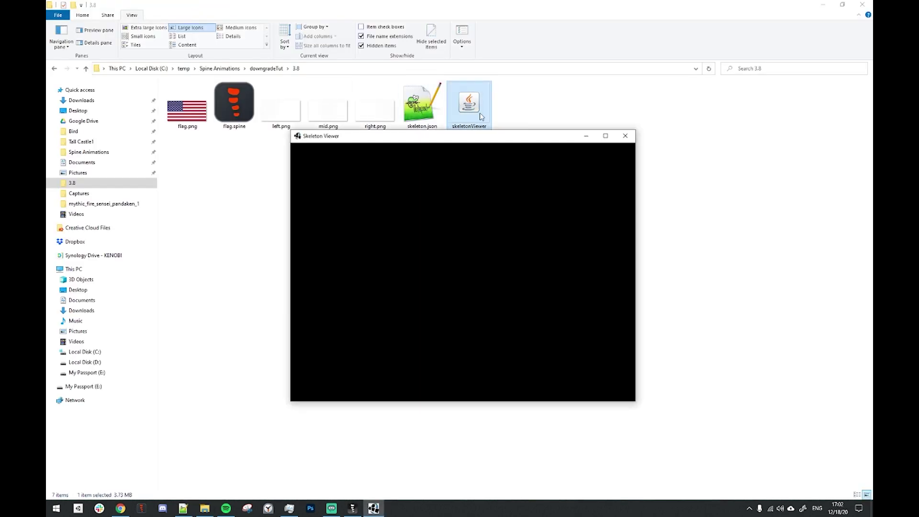
pyautogui.moveTo(488, 137); pyautogui.dragTo(472, 162)
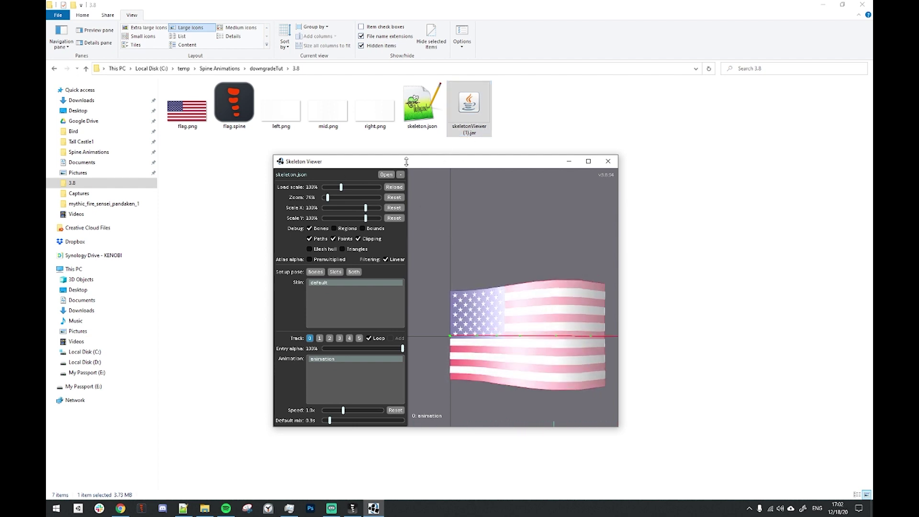
pyautogui.moveTo(390, 166); pyautogui.dragTo(371, 168)
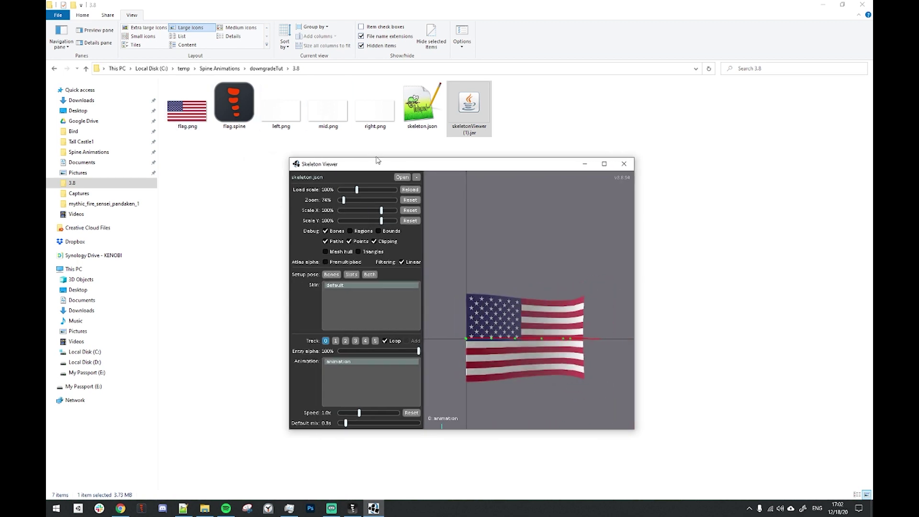
pyautogui.click(402, 177)
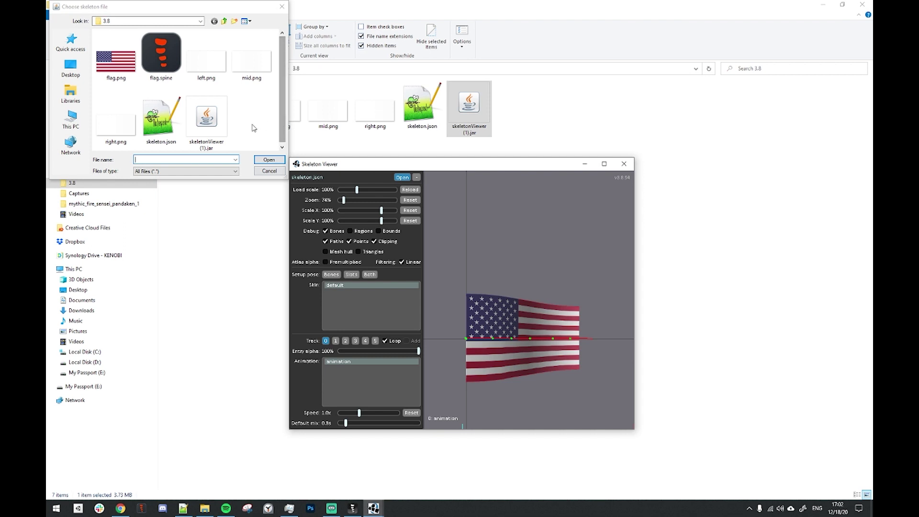
pyautogui.click(280, 172)
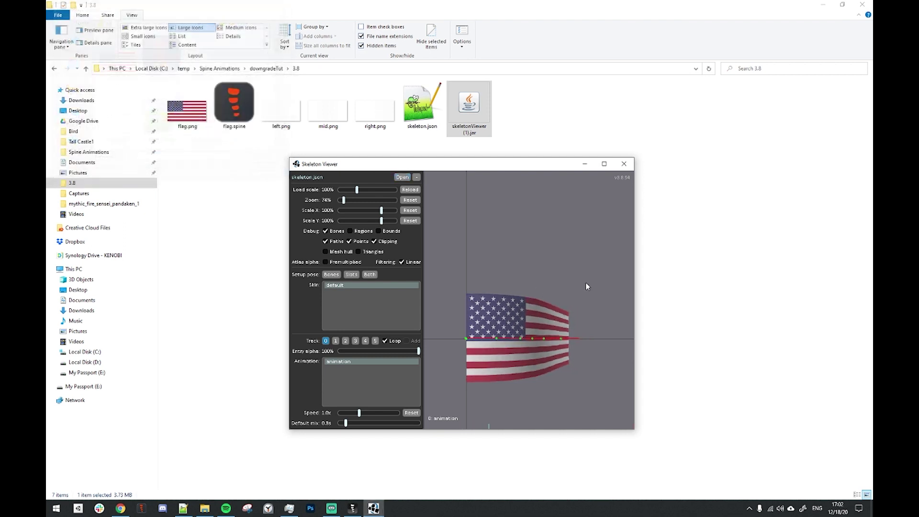
pyautogui.moveTo(527, 267); pyautogui.dragTo(500, 262)
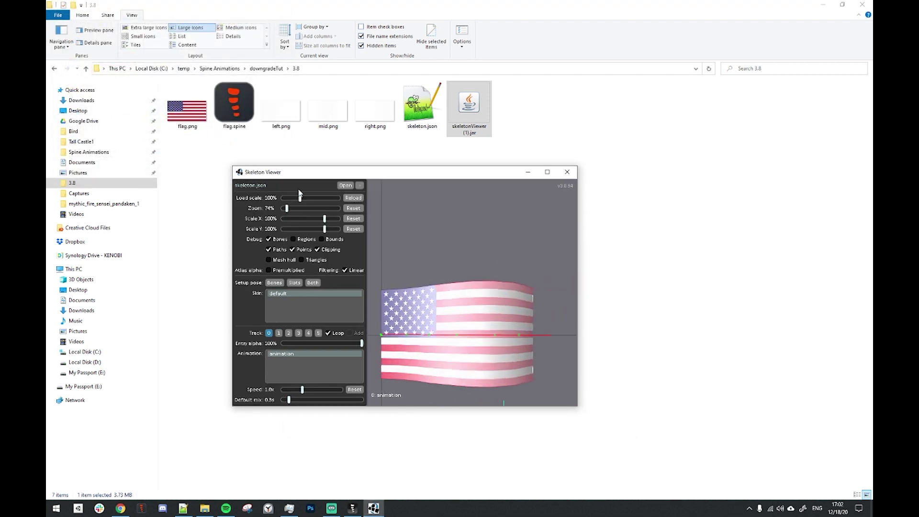
pyautogui.click(345, 185)
pyautogui.doubleClick(177, 124)
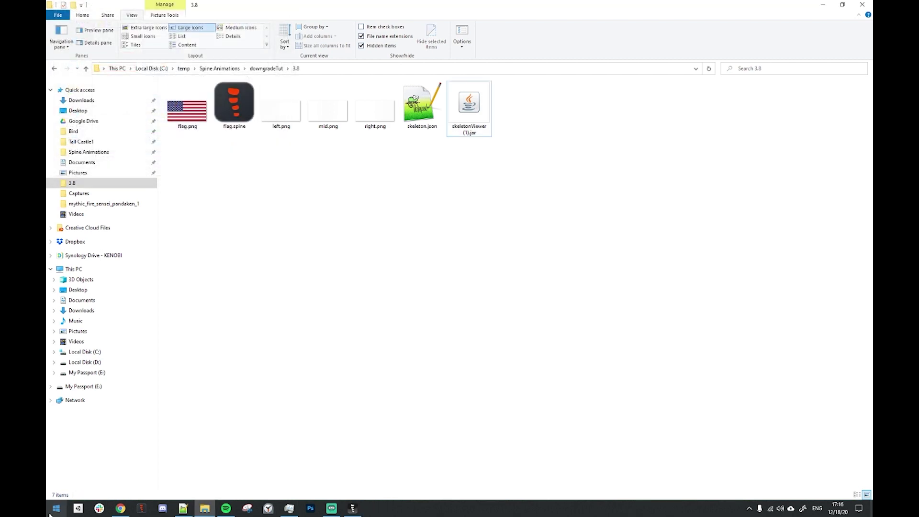
# Open Command Prompt and place its window below the project files so the JAR file stays accessible
pyautogui.click(56, 508)
pyautogui.write('cmd')
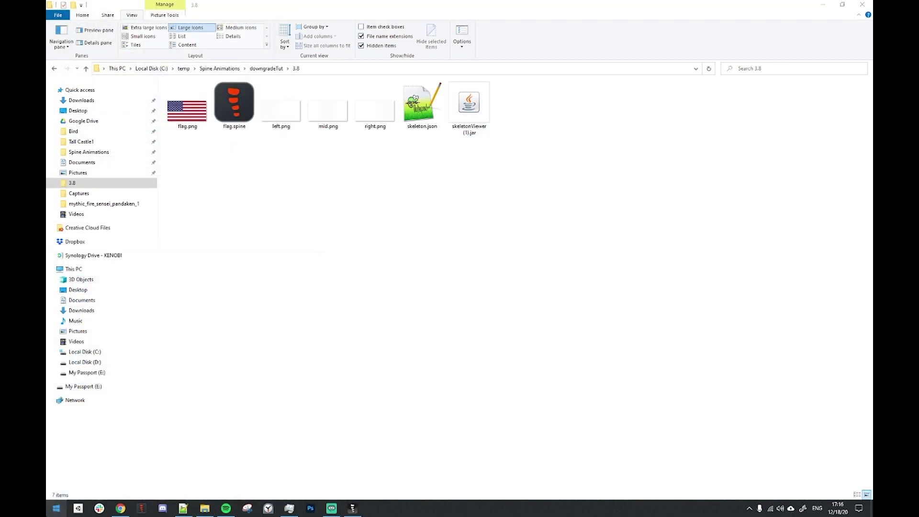
pyautogui.press('Return')
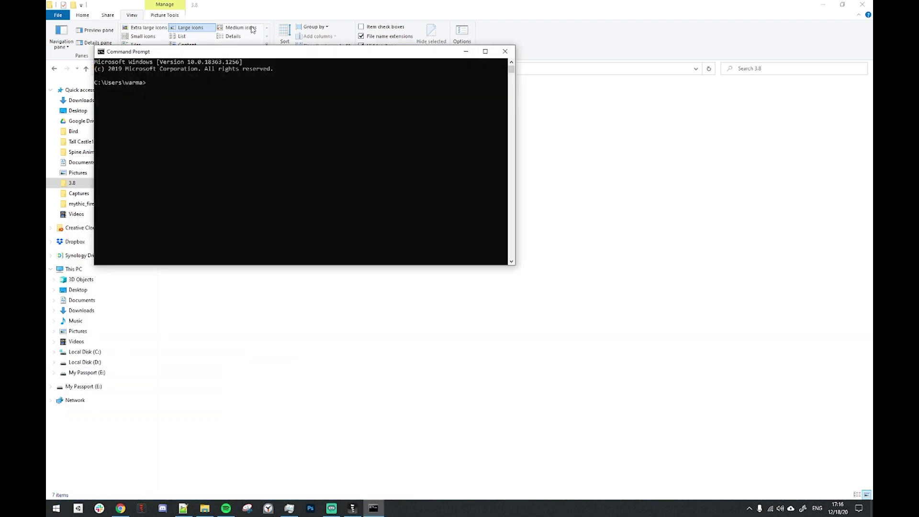
pyautogui.moveTo(256, 57); pyautogui.dragTo(326, 205)
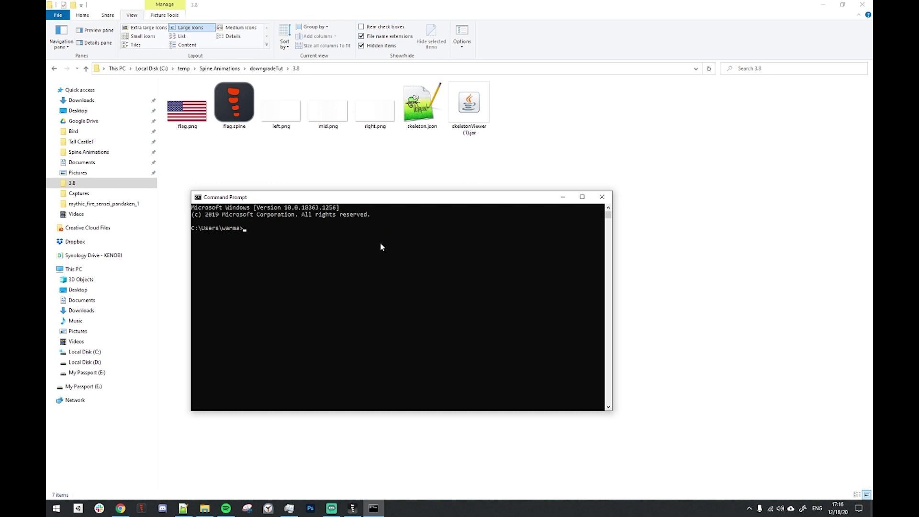
pyautogui.moveTo(269, 201); pyautogui.dragTo(262, 174)
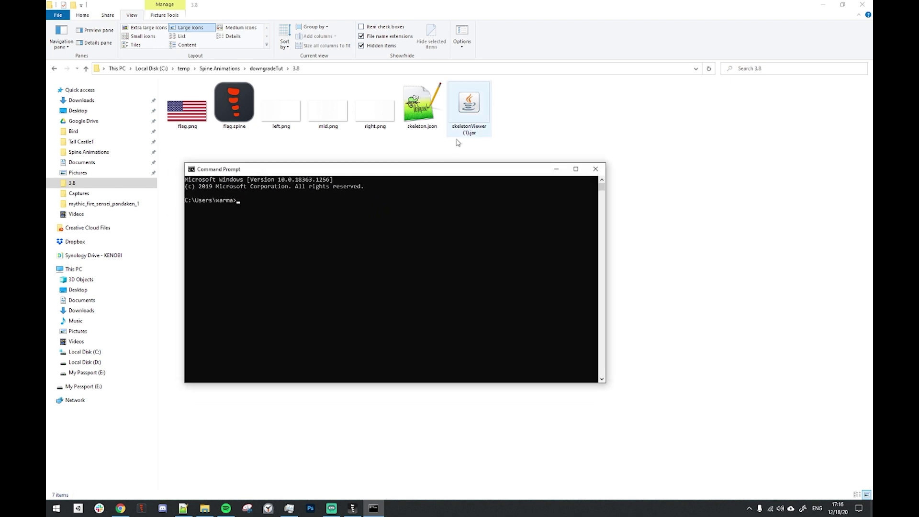
pyautogui.moveTo(403, 176); pyautogui.dragTo(462, 189)
# Run skeletonViewer (1).jar by its full path in Command Prompt, view the flag animation, and close Skeleton Viewer
pyautogui.moveTo(469, 102); pyautogui.dragTo(482, 263)
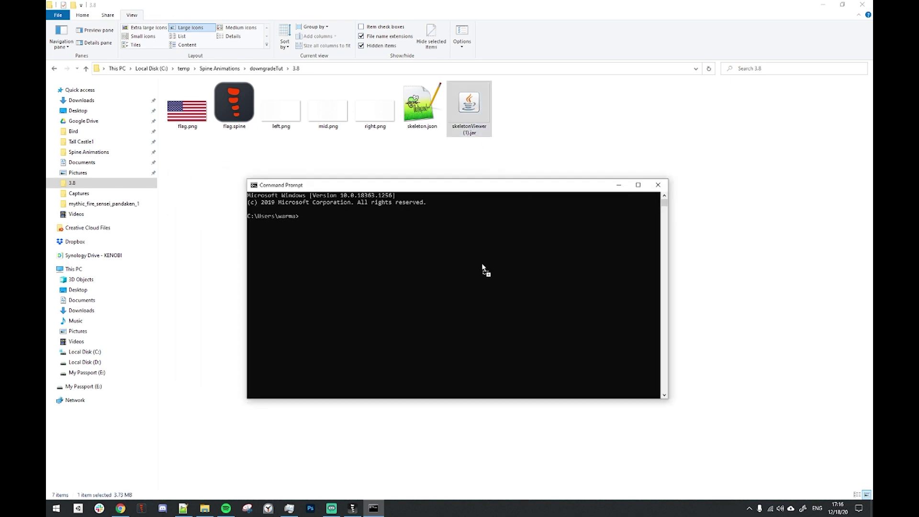
pyautogui.moveTo(407, 252); pyautogui.dragTo(411, 254)
pyautogui.click(507, 253)
pyautogui.press('Return')
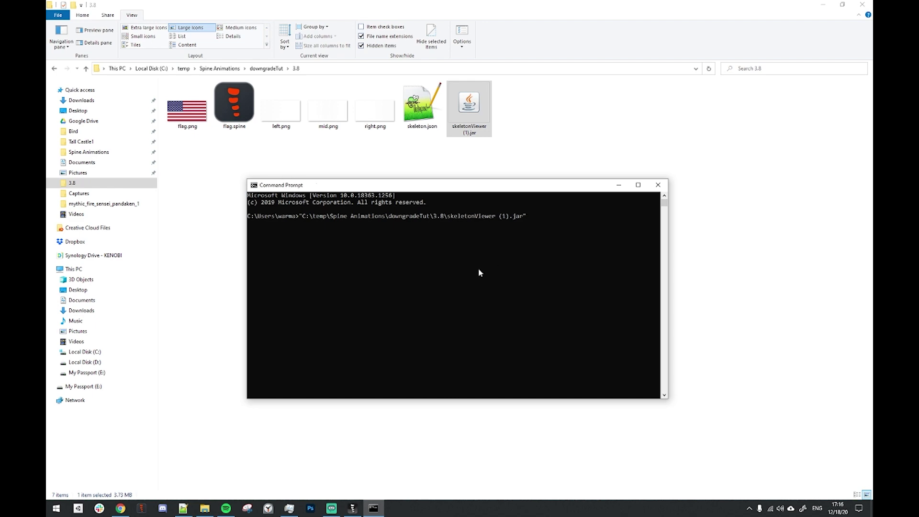
pyautogui.press('Return')
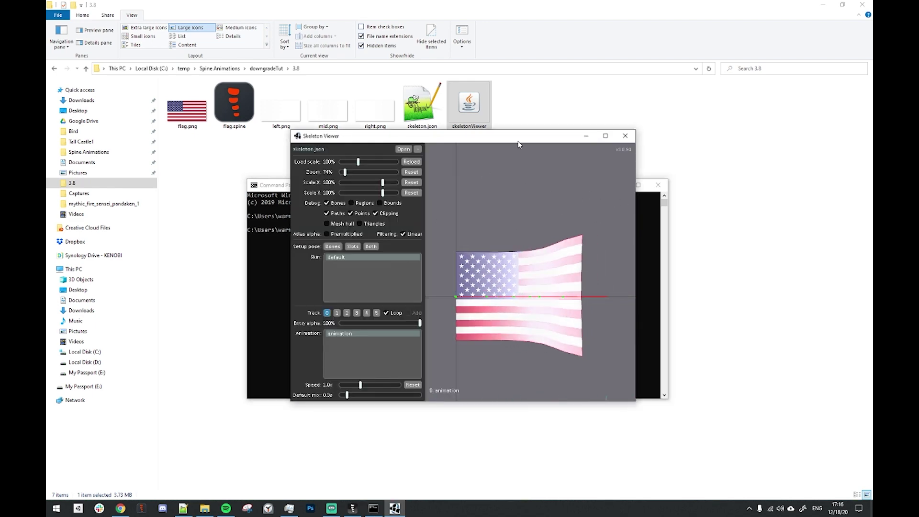
pyautogui.moveTo(526, 136); pyautogui.dragTo(531, 175)
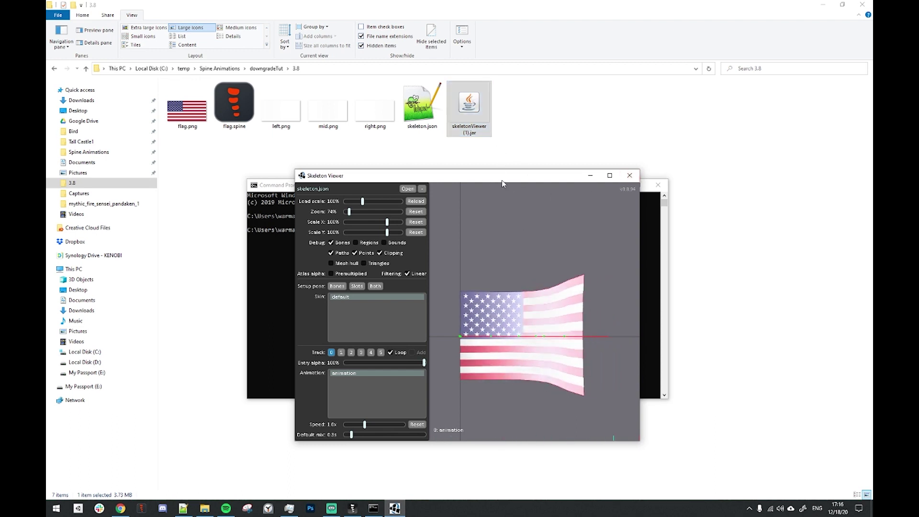
pyautogui.moveTo(502, 180); pyautogui.dragTo(496, 169)
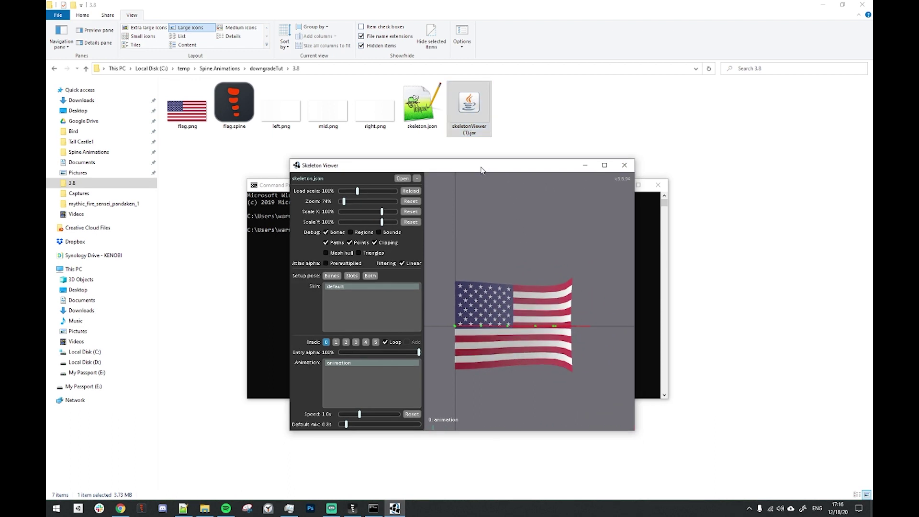
pyautogui.click(626, 169)
# Inspect the com folder inside the skeletonViewer (1).jar archive and close the archive
pyautogui.moveTo(469, 186); pyautogui.dragTo(394, 196)
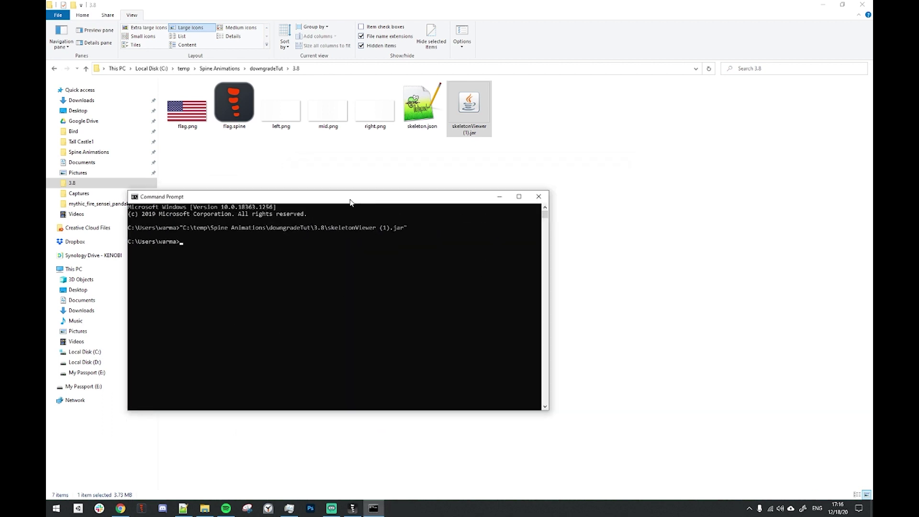
pyautogui.rightClick(465, 104)
pyautogui.click(372, 216)
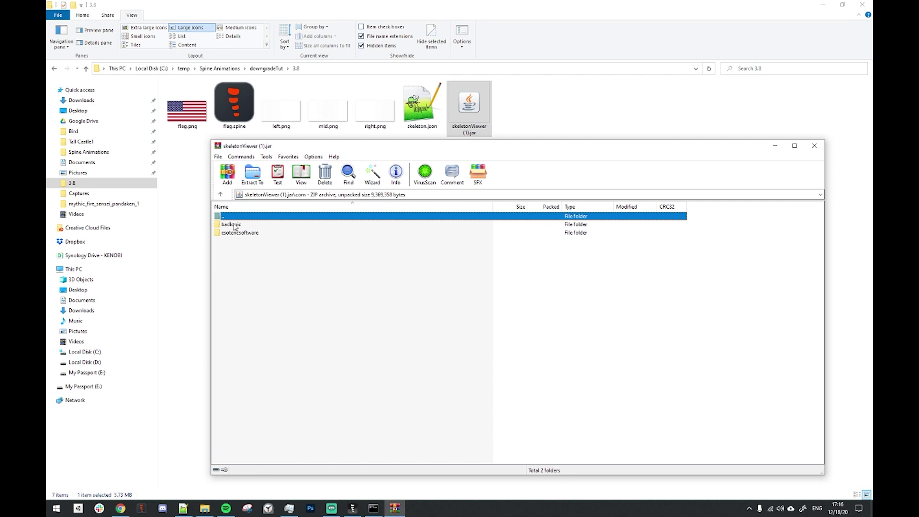
pyautogui.press('Escape')
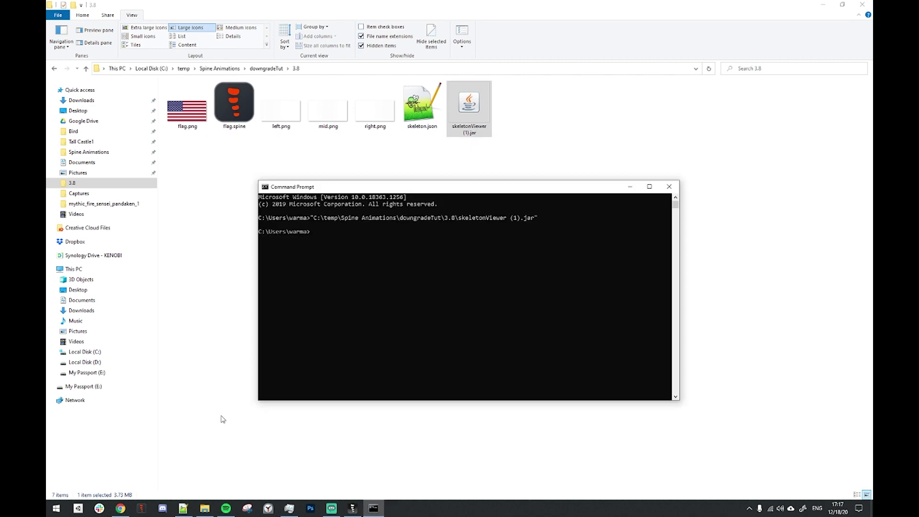
# Switch to Chrome and read the JsonRollback process and command syntax in the Spine version management forum post
pyautogui.click(121, 509)
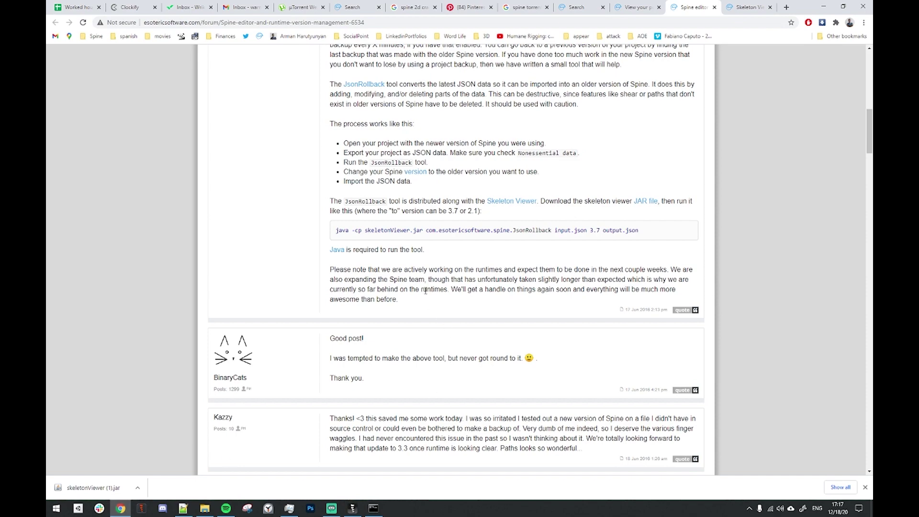
pyautogui.scroll(2, 411, 295)
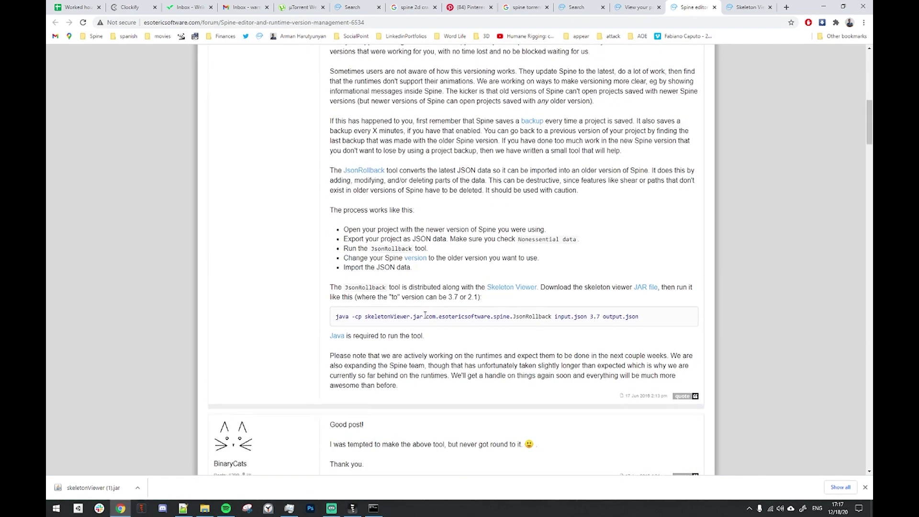
pyautogui.scroll(15, 327, 331)
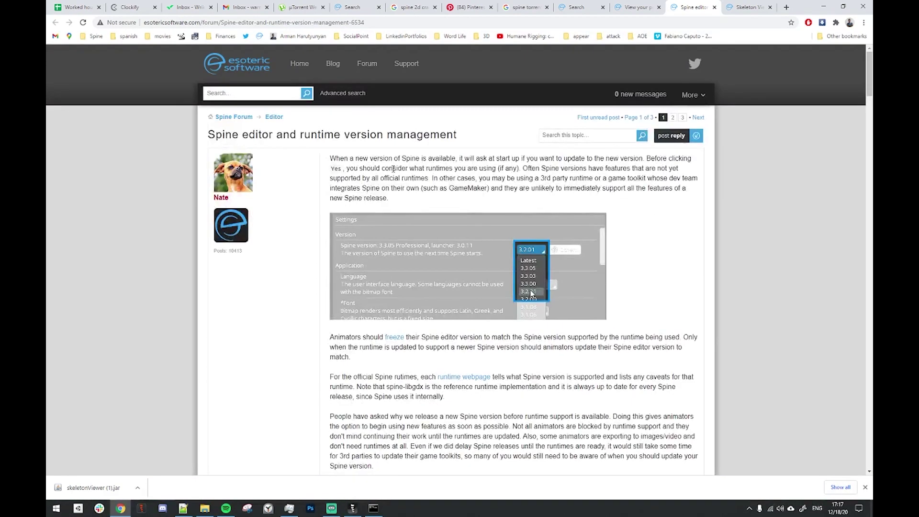
pyautogui.scroll(-5, 432, 194)
pyautogui.scroll(5, 433, 194)
pyautogui.scroll(-5, 564, 331)
pyautogui.scroll(-5, 564, 330)
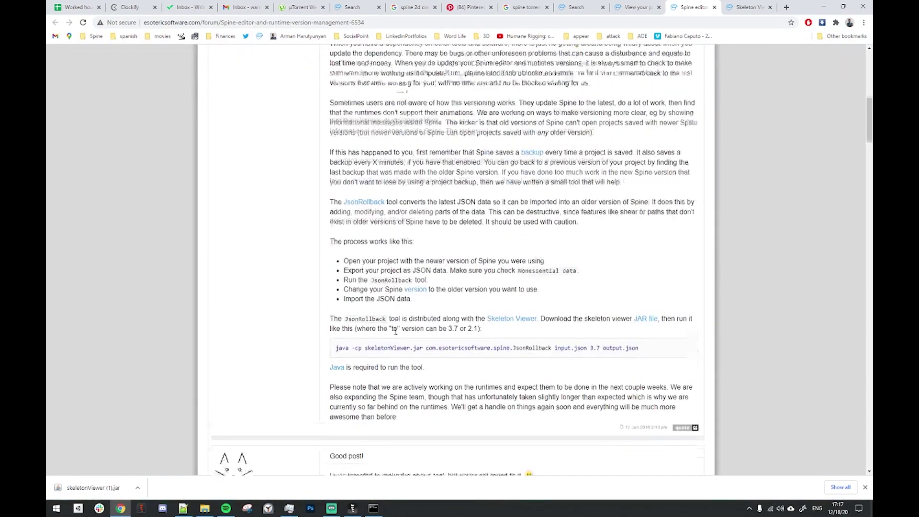
pyautogui.moveTo(344, 231); pyautogui.dragTo(410, 248)
pyautogui.click(437, 279)
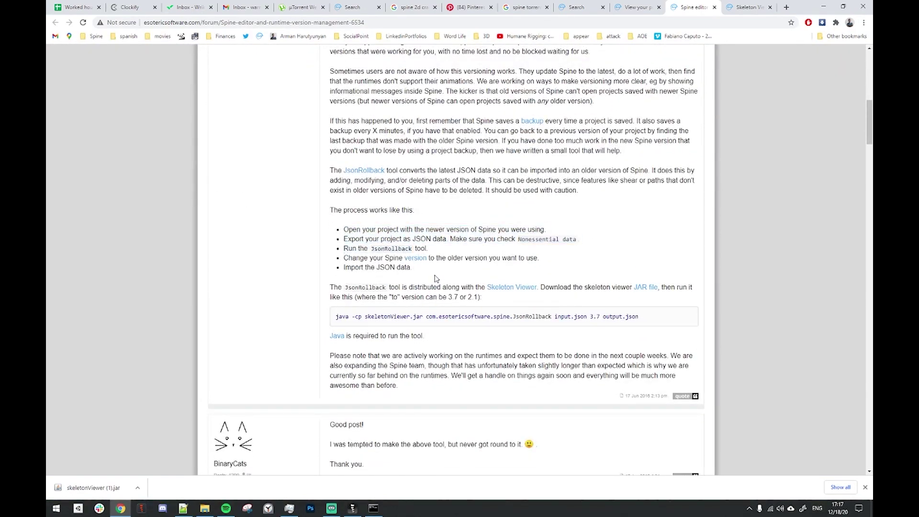
# Examine each part of the JsonRollback example command: java -cp, JAR file, class name, input JSON, target version, and output JSON
pyautogui.scroll(-1, 454, 309)
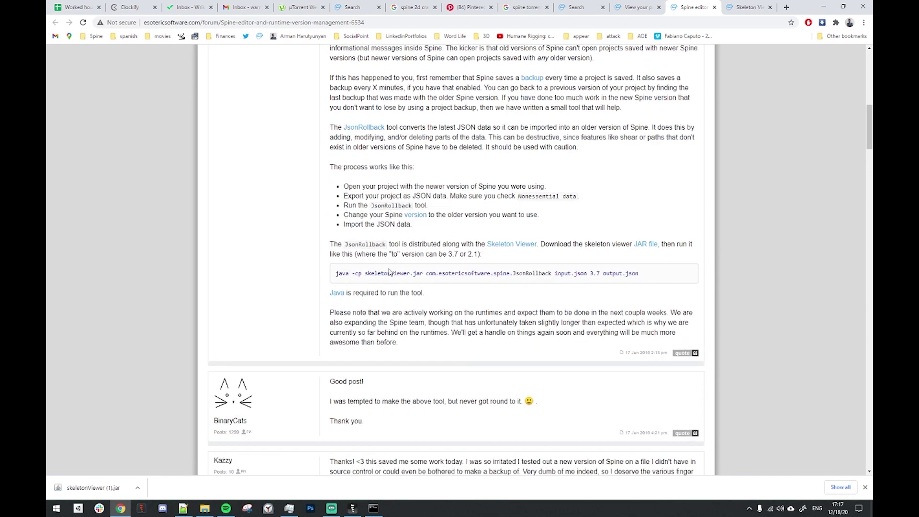
pyautogui.doubleClick(344, 276)
pyautogui.click(360, 276)
pyautogui.moveTo(471, 294); pyautogui.dragTo(335, 294)
pyautogui.doubleClick(342, 273)
pyautogui.click(356, 273)
pyautogui.doubleClick(391, 274)
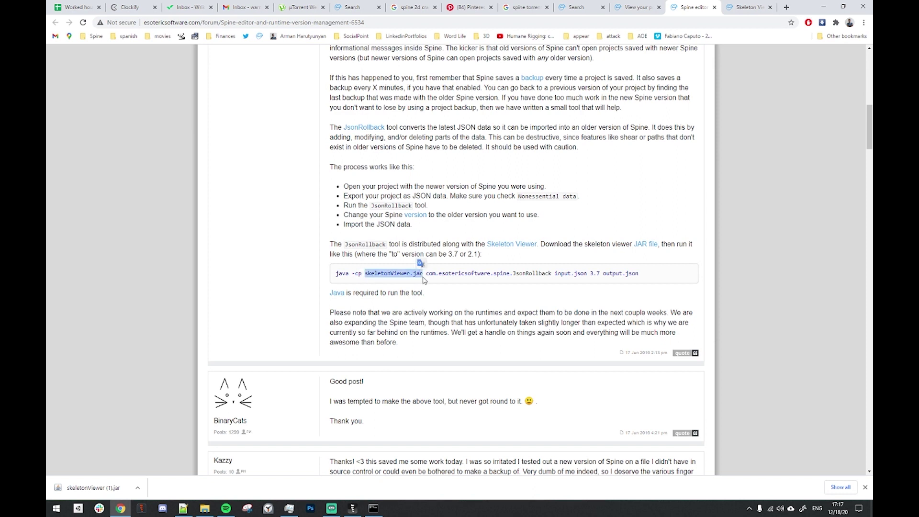
pyautogui.moveTo(428, 273); pyautogui.dragTo(552, 272)
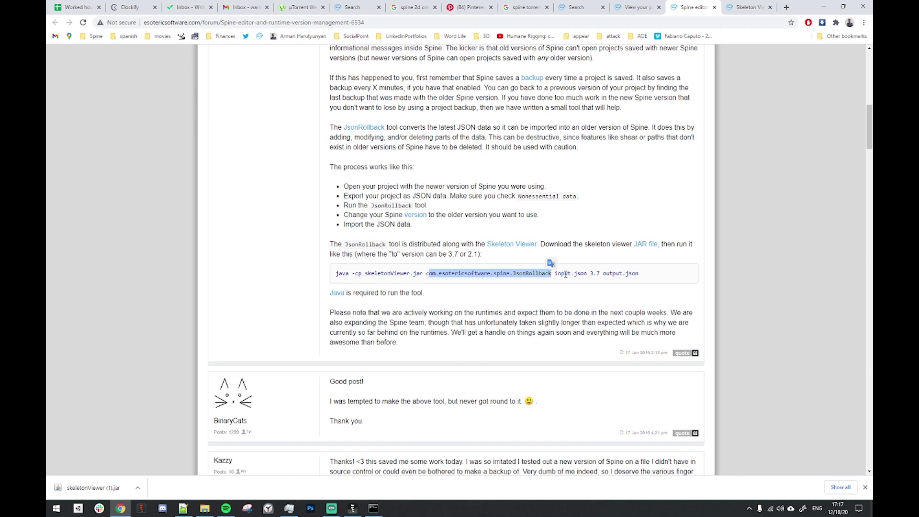
pyautogui.click(553, 274)
pyautogui.moveTo(555, 273); pyautogui.dragTo(587, 273)
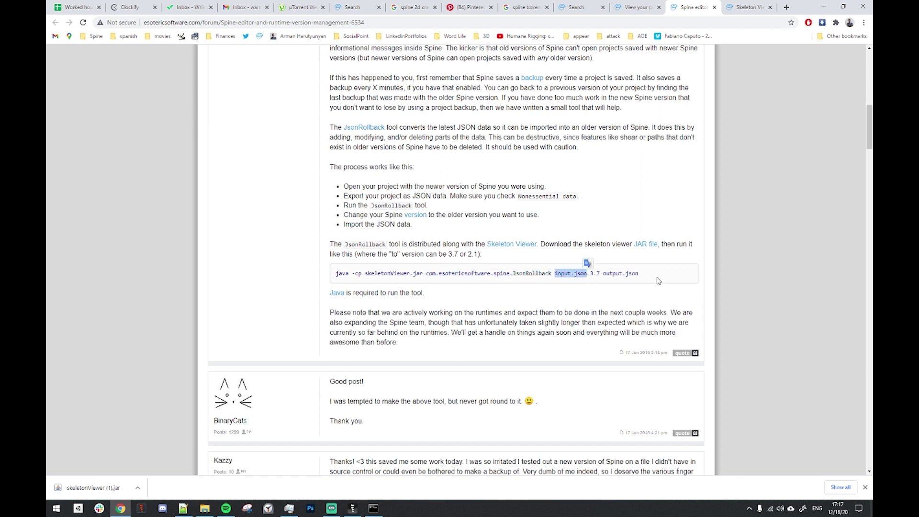
pyautogui.doubleClick(604, 273)
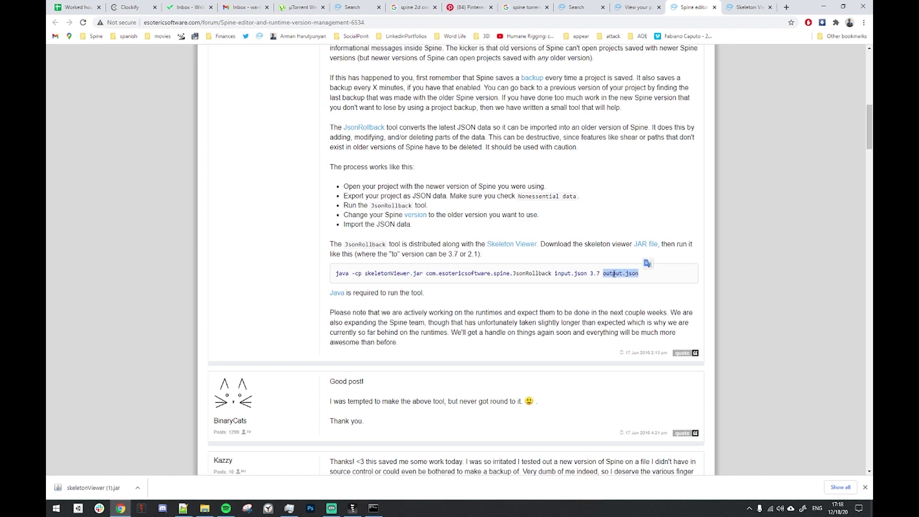
# Switch to Command Prompt and begin the command with java -cp followed by the full path of skeletonViewer (1).jar
pyautogui.scroll(2, 344, 359)
pyautogui.click(344, 359)
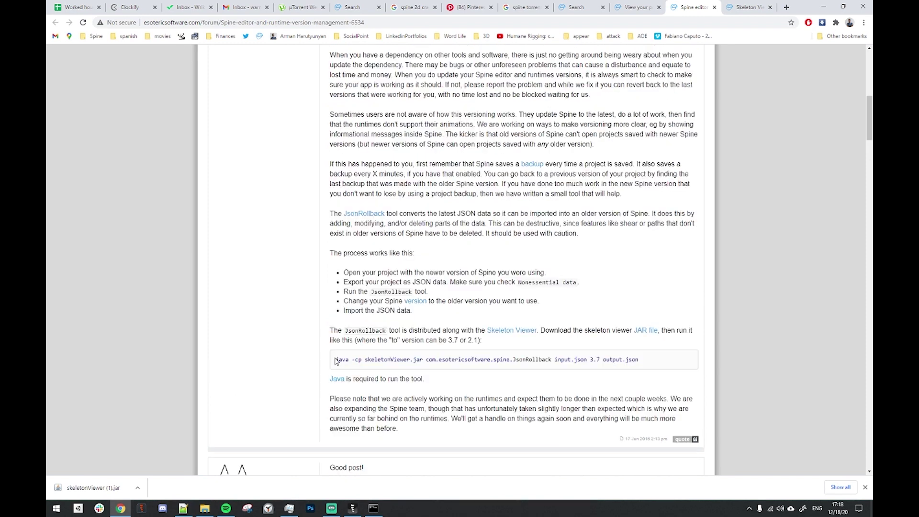
pyautogui.moveTo(335, 361); pyautogui.dragTo(356, 364)
pyautogui.click(373, 507)
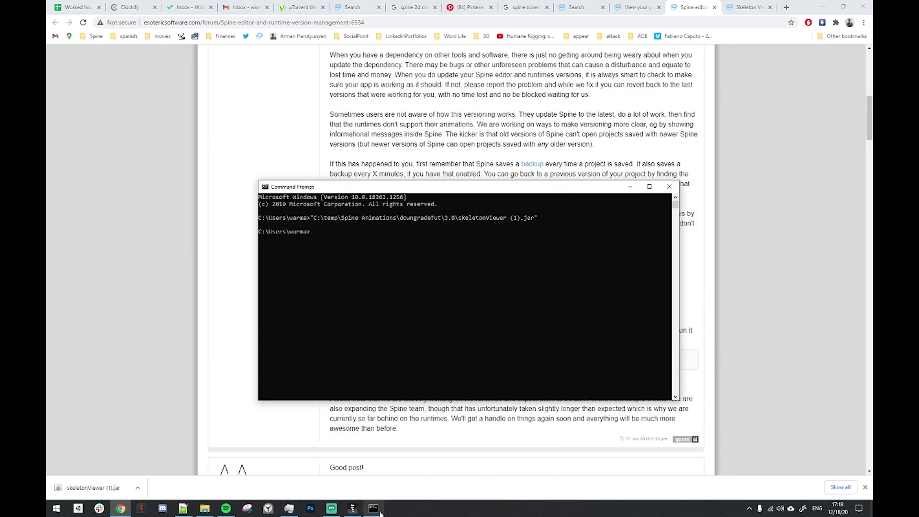
pyautogui.click(394, 266)
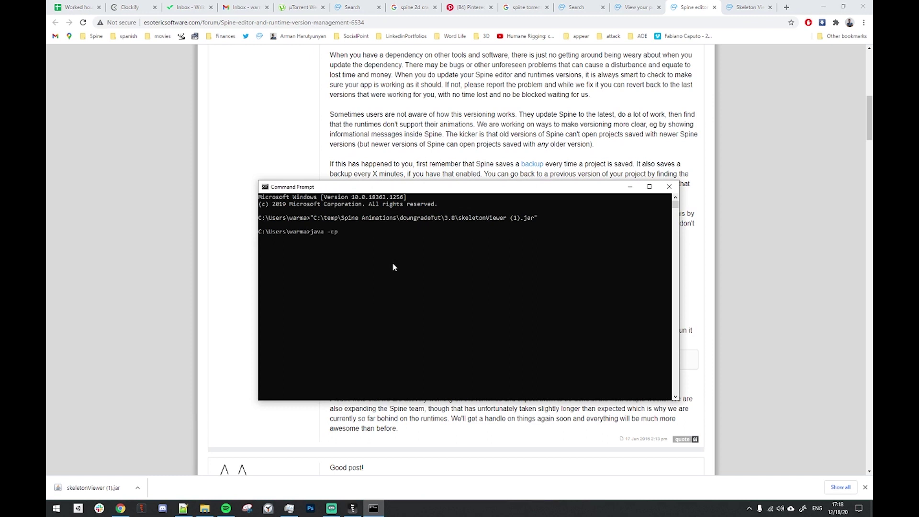
pyautogui.hotkey('alt', 'Tab')
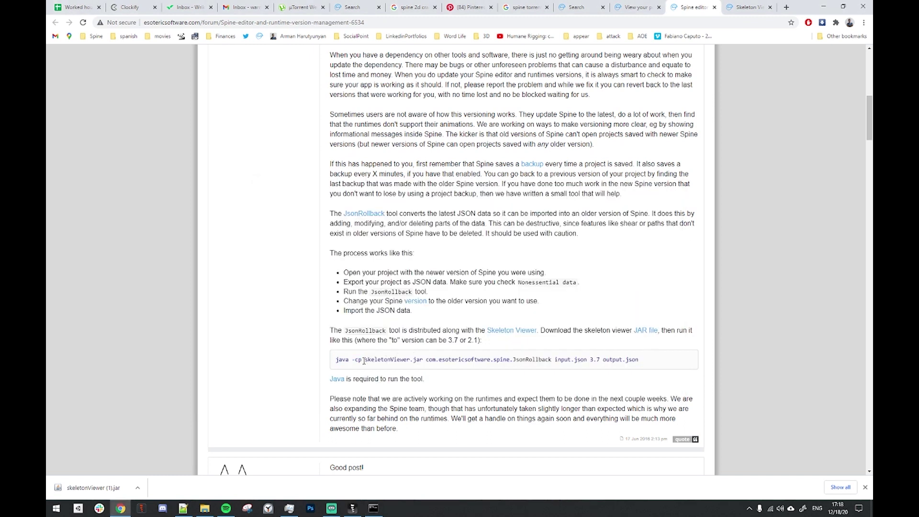
pyautogui.click(378, 506)
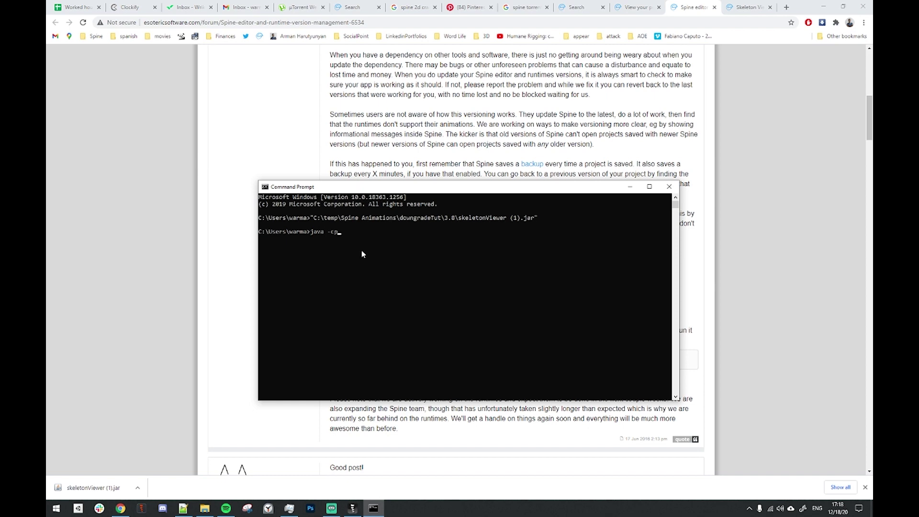
pyautogui.click(204, 508)
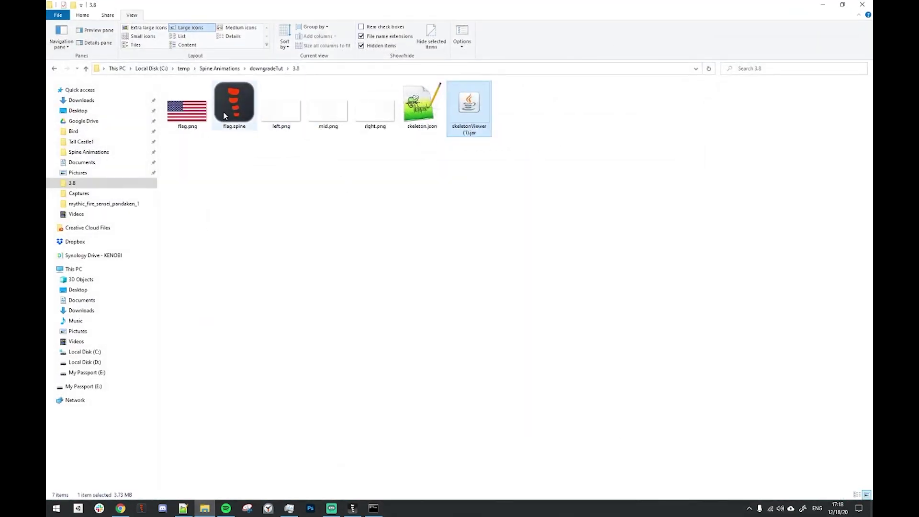
pyautogui.moveTo(480, 108); pyautogui.dragTo(433, 306)
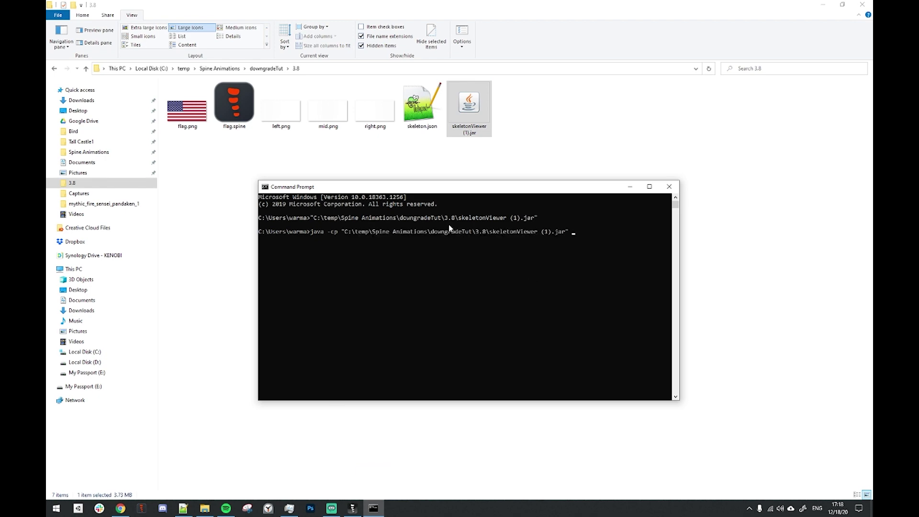
# Copy the class name com.esotericsoftware.spine.JsonRollback from the forum post in Chrome and append it to the Command Prompt command
pyautogui.click(120, 508)
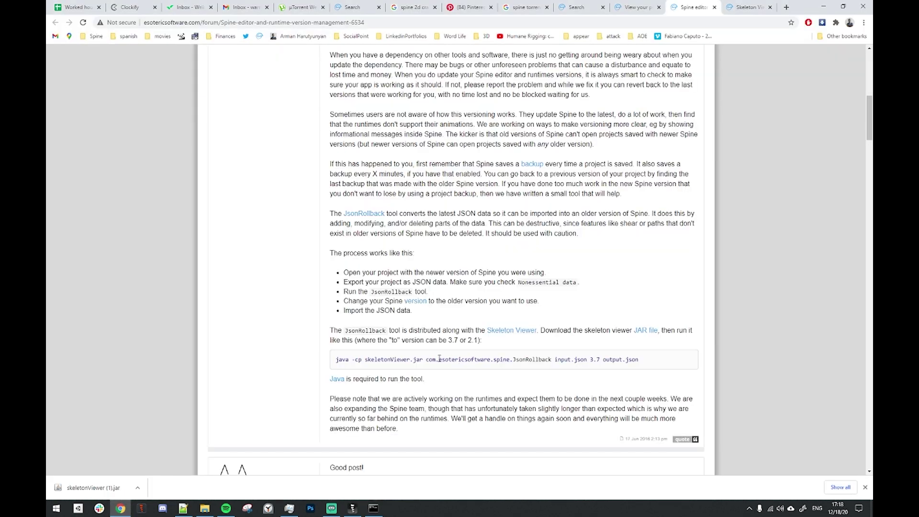
pyautogui.moveTo(427, 359); pyautogui.dragTo(553, 359)
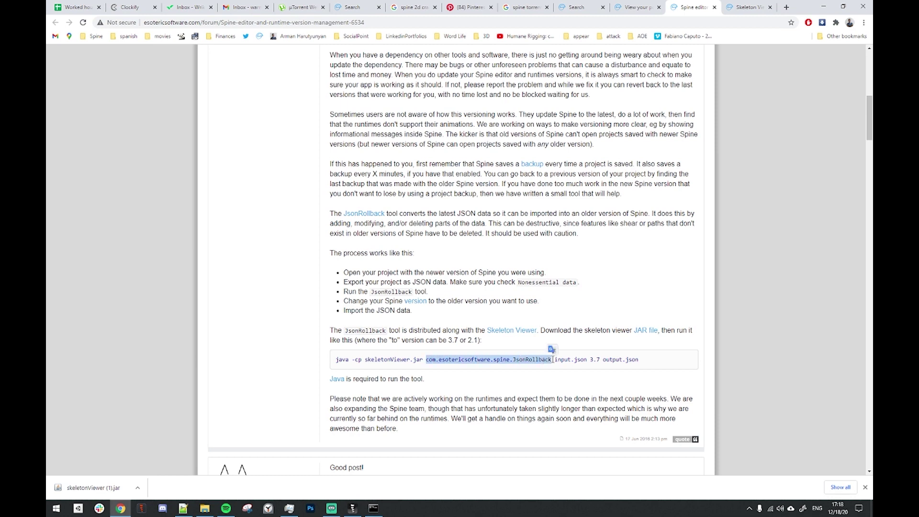
pyautogui.hotkey('ctrl', 'c')
pyautogui.click(120, 507)
pyautogui.rightClick(623, 265)
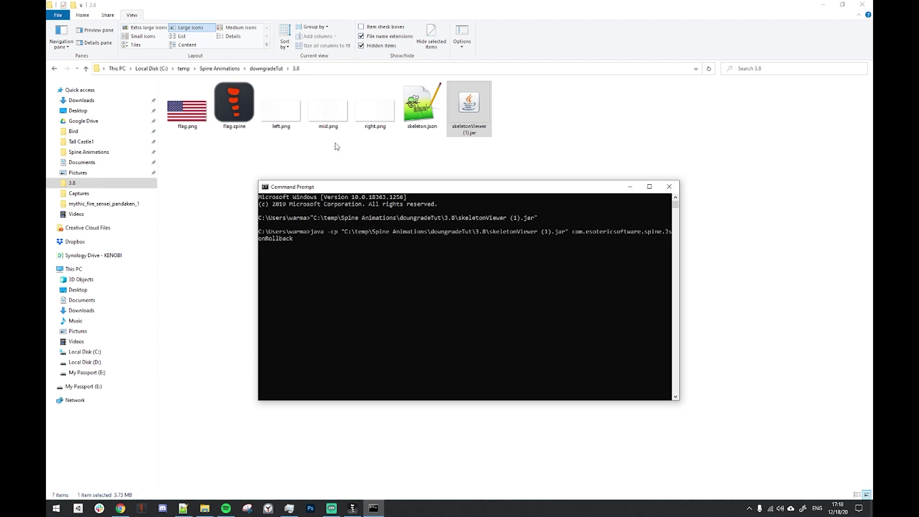
# Append the full path of skeleton.json as the input file and 3.7 as the target version
pyautogui.hotkey('alt', 'Tab')
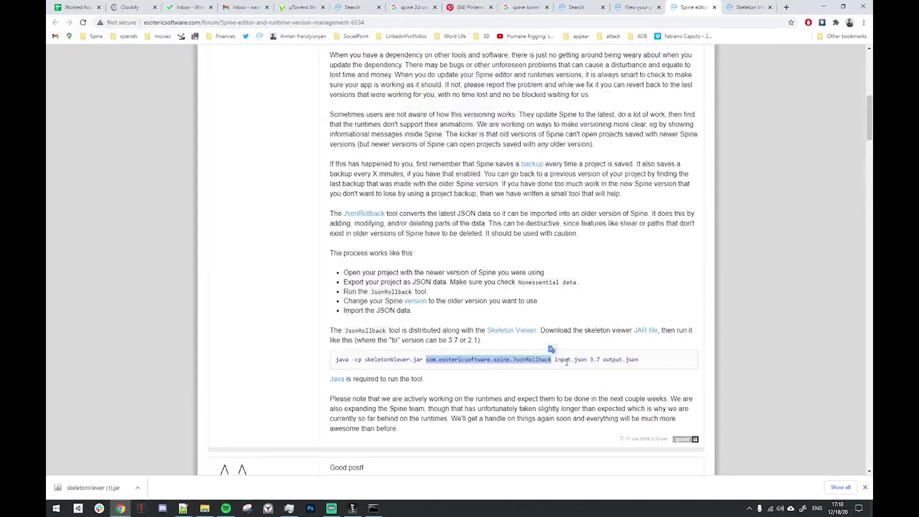
pyautogui.click(561, 358)
pyautogui.hotkey('alt', 'Tab')
pyautogui.hotkey('ctrl', 'v')
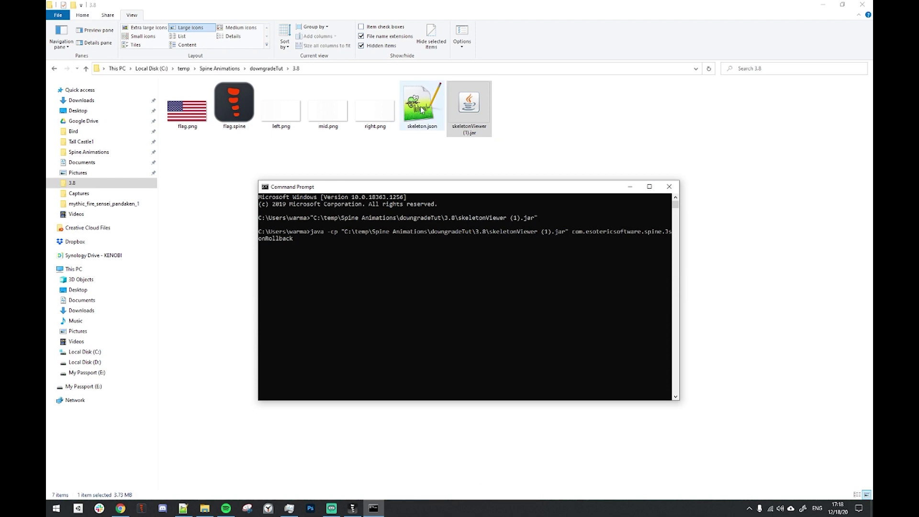
pyautogui.moveTo(421, 109); pyautogui.dragTo(415, 191)
pyautogui.moveTo(342, 263)
pyautogui.mouseDown()
pyautogui.moveTo(394, 289)
pyautogui.moveTo(341, 260)
pyautogui.mouseUp()
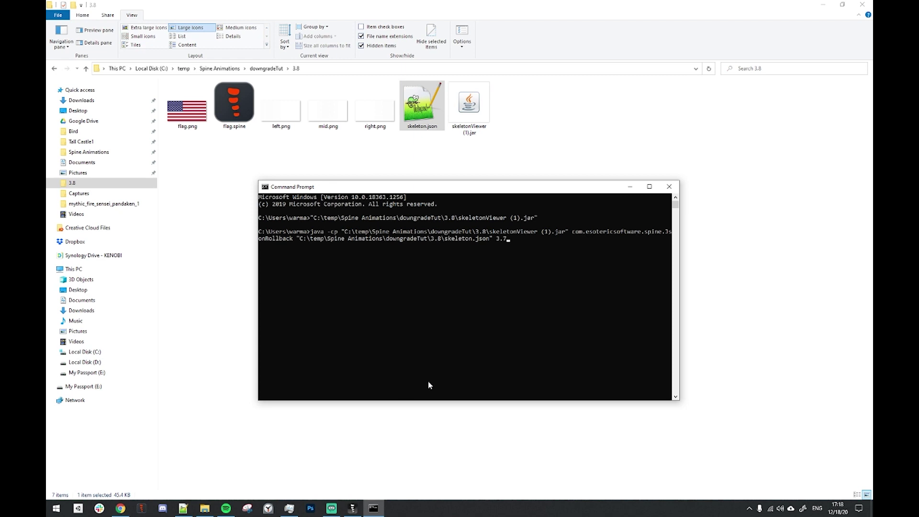
pyautogui.write('3.7')
# Add downgraded.json in the same 3.8 folder as the output path, run the rollback command, and close Command Prompt
pyautogui.moveTo(416, 112); pyautogui.dragTo(535, 268)
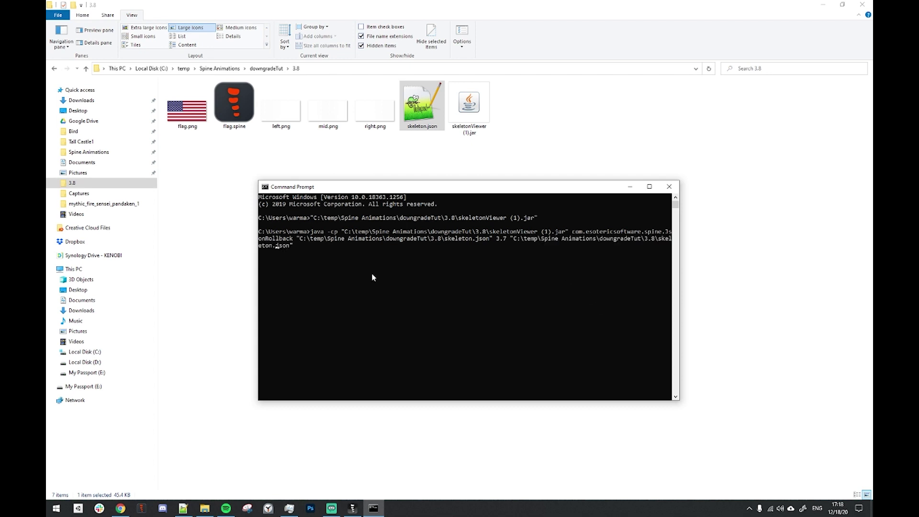
pyautogui.press('BackSpace')
pyautogui.press('BackSpace')
pyautogui.press('BackSpace')
pyautogui.press('BackSpace')
pyautogui.press('BackSpace')
pyautogui.press('BackSpace')
pyautogui.press('BackSpace')
pyautogui.press('BackSpace')
pyautogui.write('downgraded')
pyautogui.press('Return')
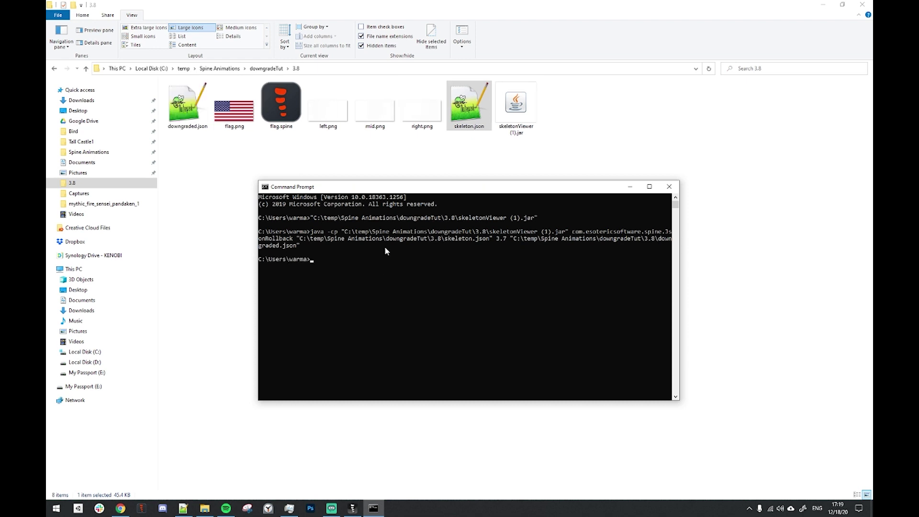
pyautogui.click(669, 186)
# Open downgraded.json in Notepad++, look over its contents, and minimize the editor
pyautogui.doubleClick(187, 103)
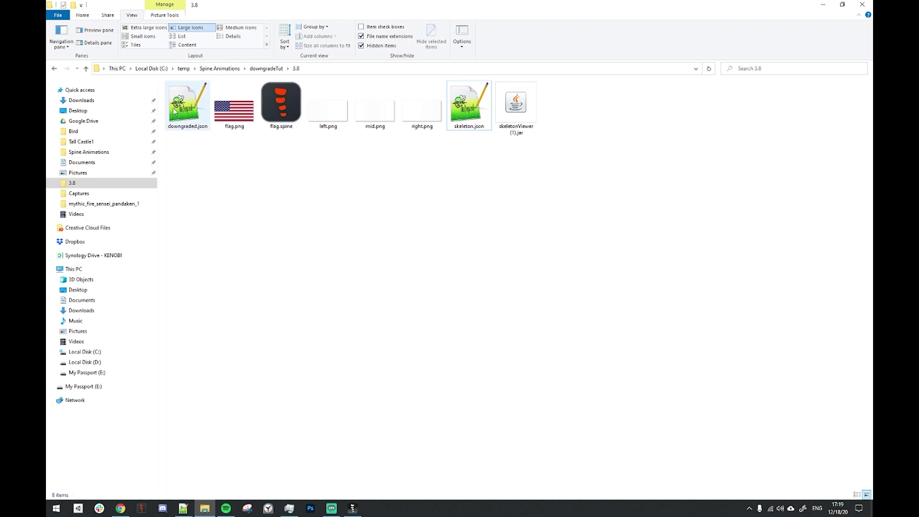
pyautogui.scroll(7, 461, 272)
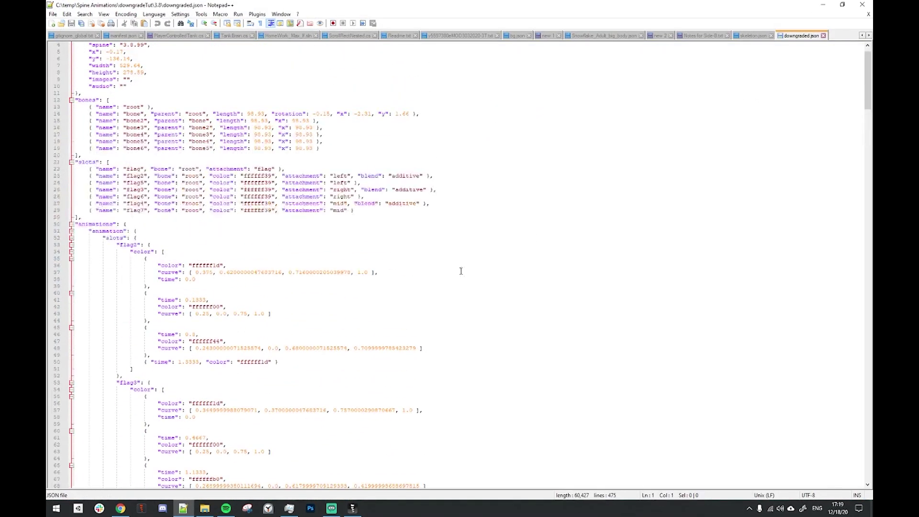
pyautogui.click(823, 4)
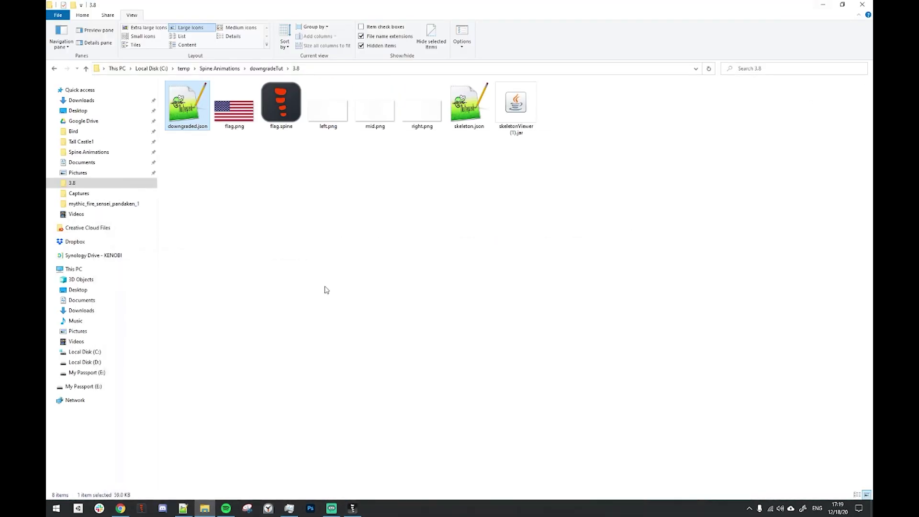
# Switch to Spine 3.7.94 and import downgraded.json as a new project, discarding the unsaved changes
pyautogui.click(354, 508)
pyautogui.click(67, 7)
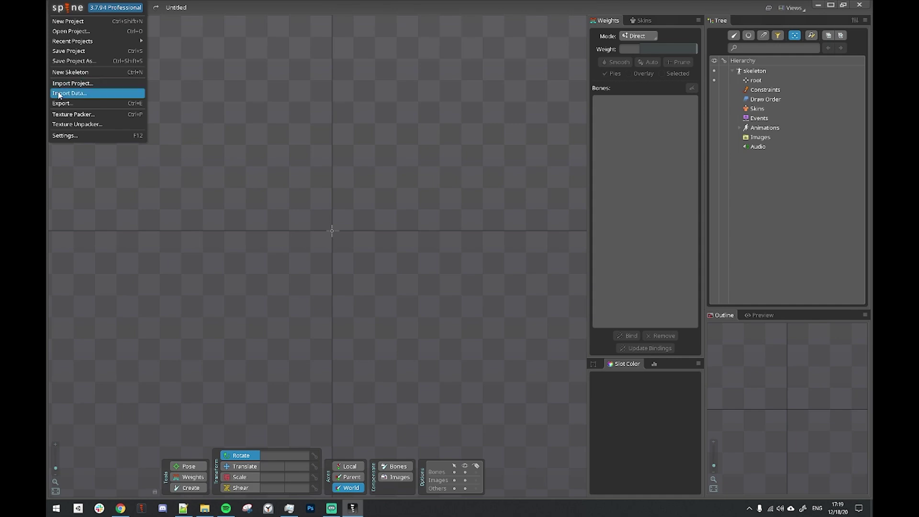
pyautogui.click(75, 94)
pyautogui.click(395, 243)
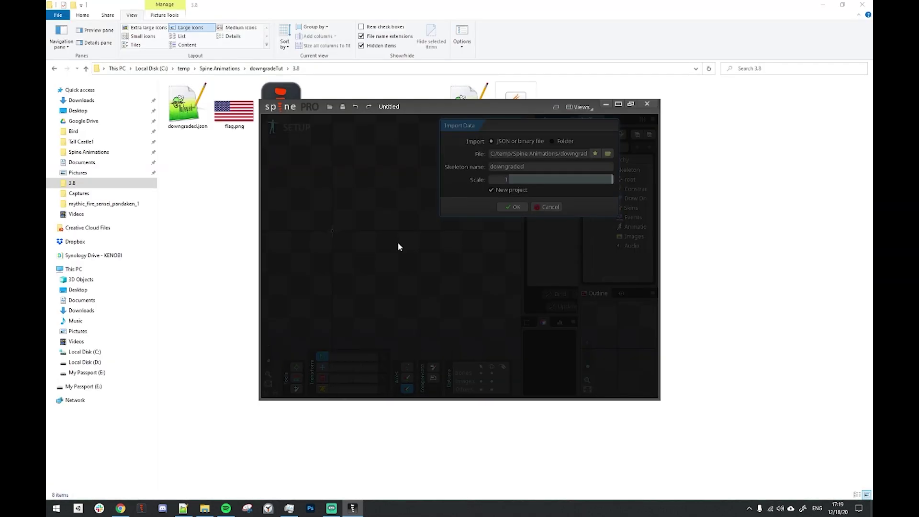
pyautogui.doubleClick(383, 174)
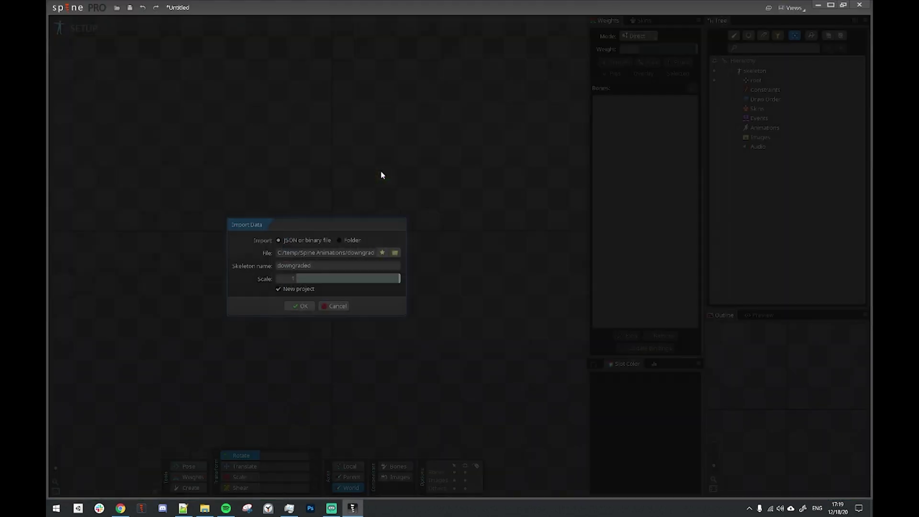
pyautogui.click(300, 307)
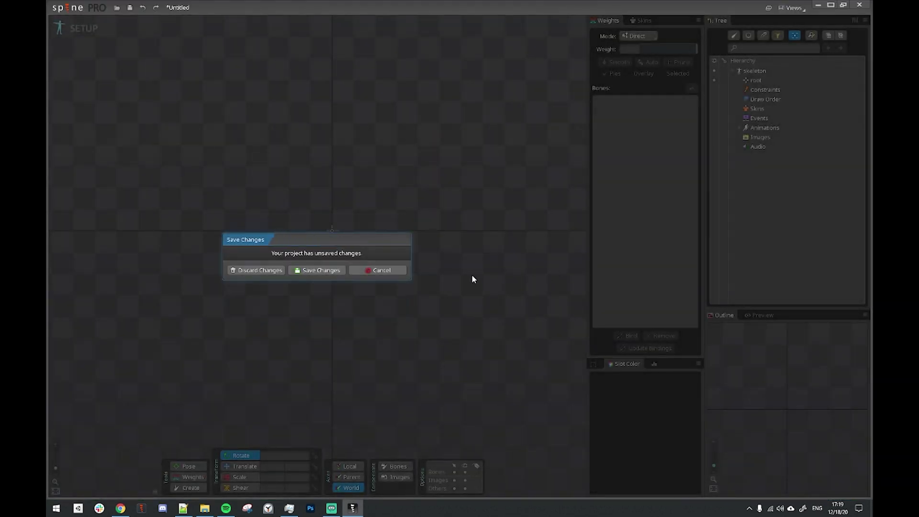
pyautogui.click(259, 271)
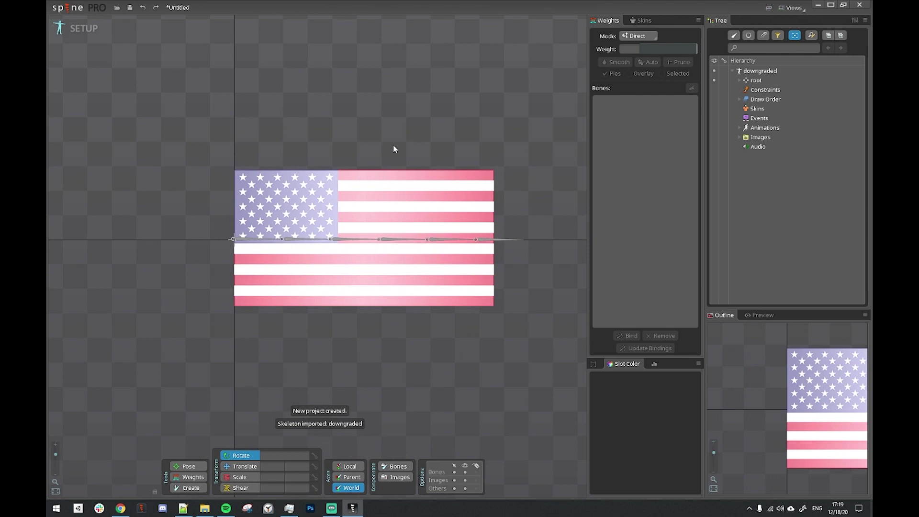
# Switch the imported flag skeleton to Animate mode, play its animation, and inspect the keys in the dopesheet
pyautogui.scroll(-2, 335, 186)
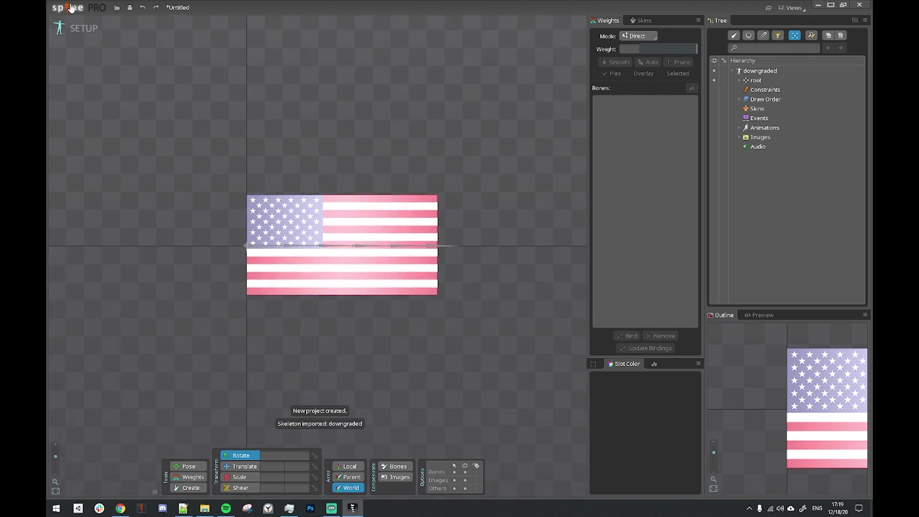
pyautogui.click(113, 8)
pyautogui.scroll(3, 388, 191)
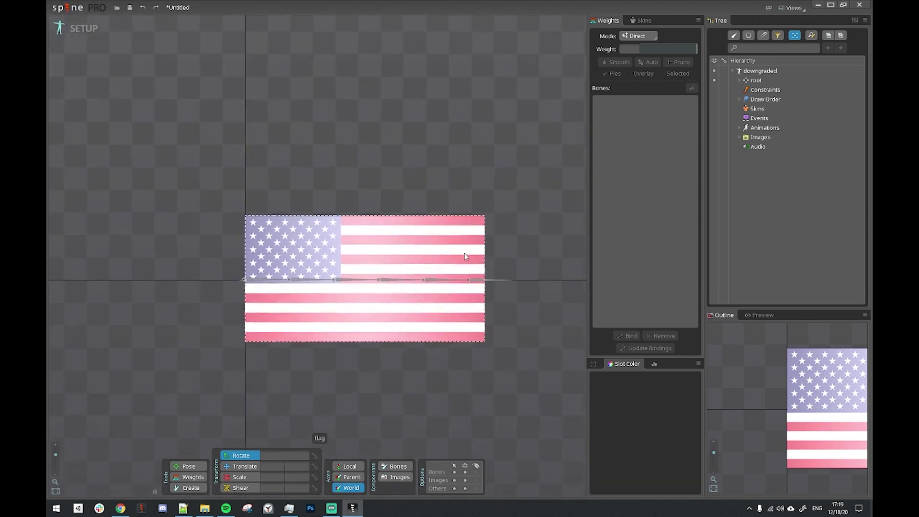
pyautogui.click(79, 29)
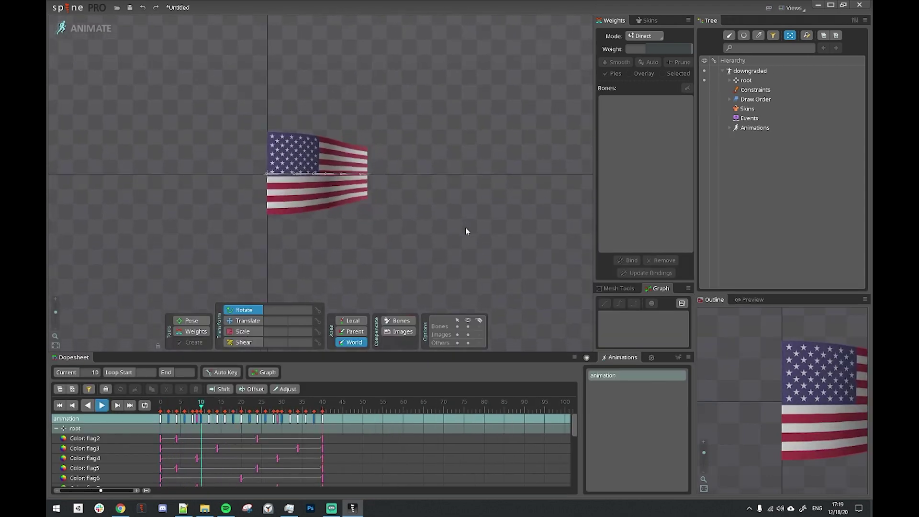
pyautogui.moveTo(278, 434); pyautogui.dragTo(185, 444)
pyautogui.scroll(-5, 225, 455)
pyautogui.scroll(-3, 425, 269)
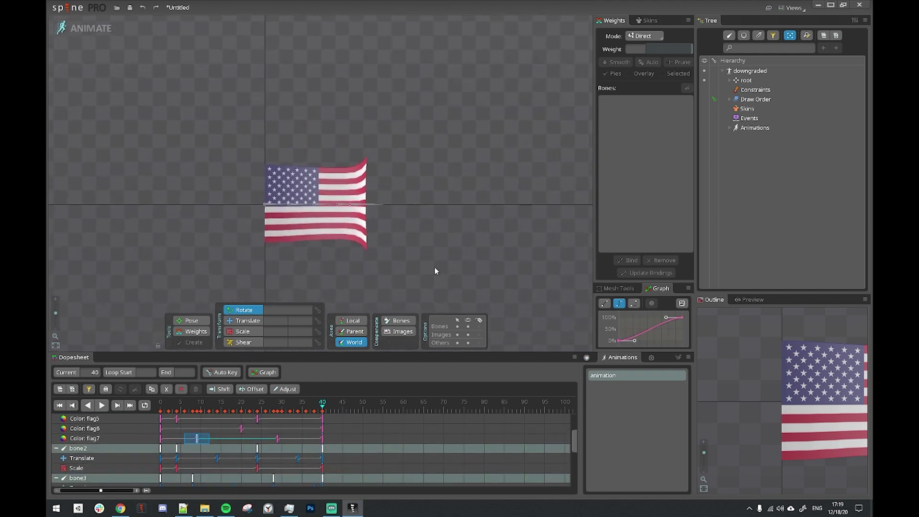